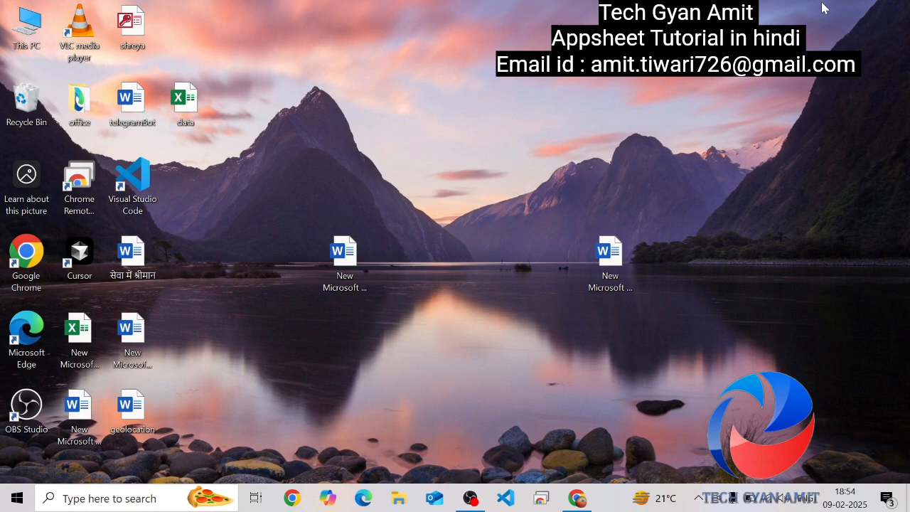
Switch to the Appsheet testing Sheet spreadsheet in Chrome and review the Emp Detail sheet's Image, Age and Email columns.
left_click(580, 500)
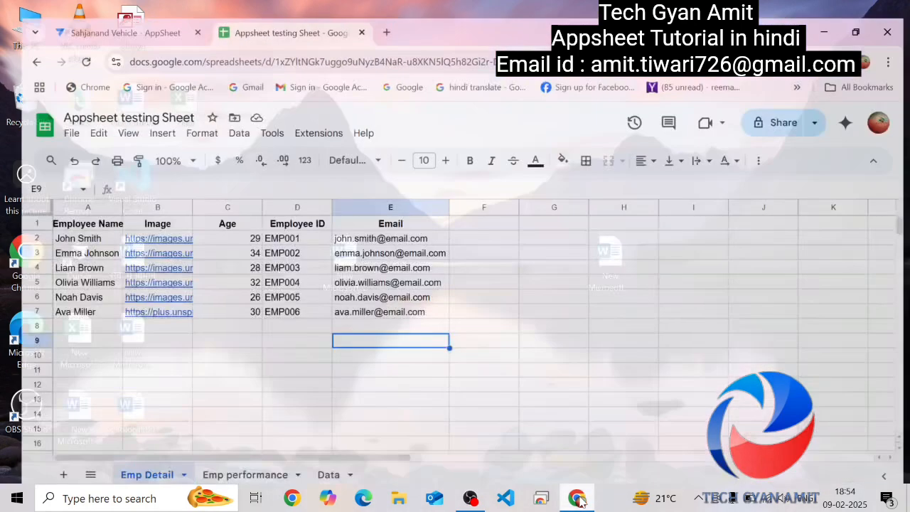
left_click(502, 321)
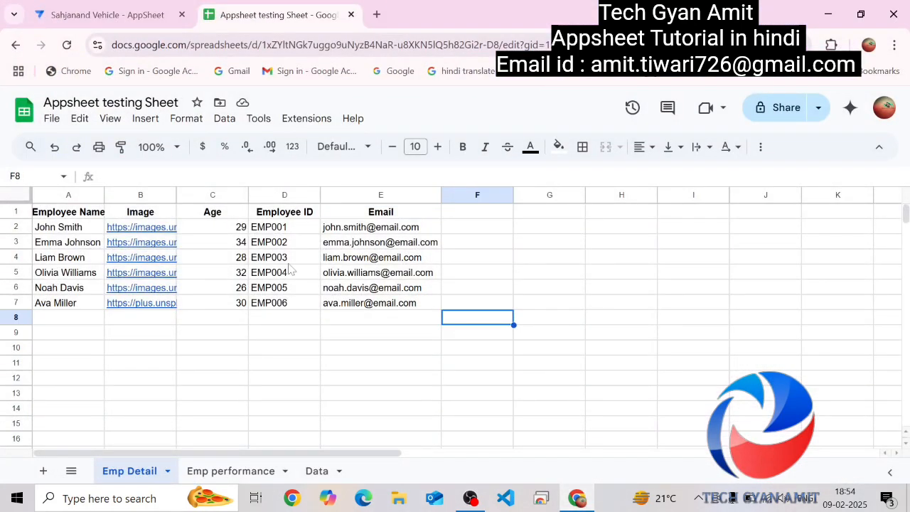
left_click(133, 276)
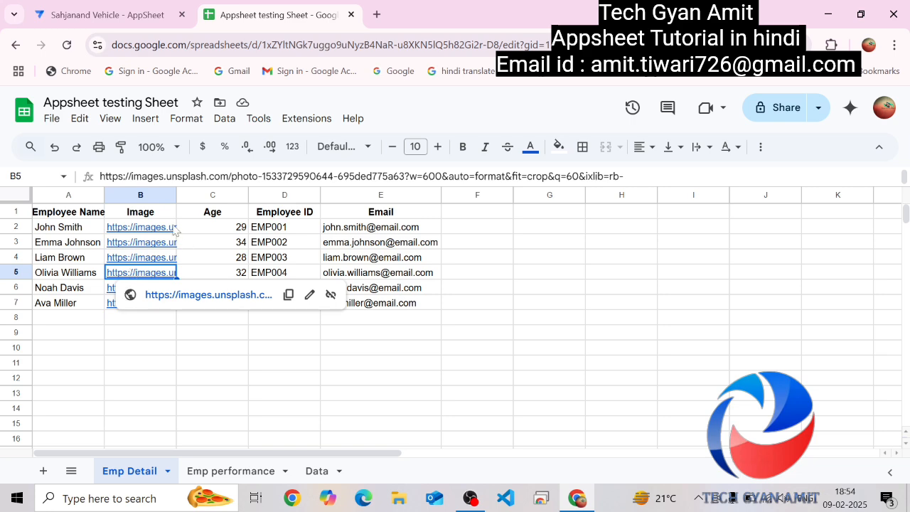
left_click_drag(142, 232, 211, 233)
left_click(212, 230)
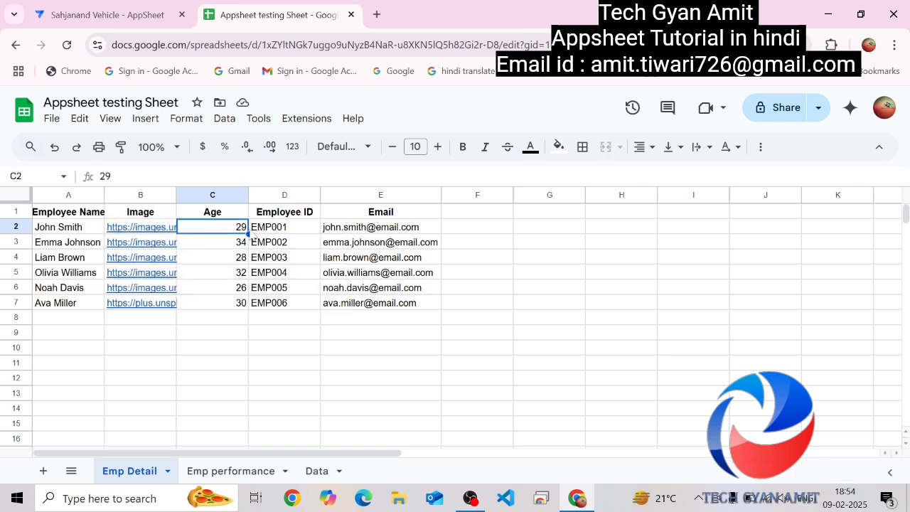
left_click(365, 232)
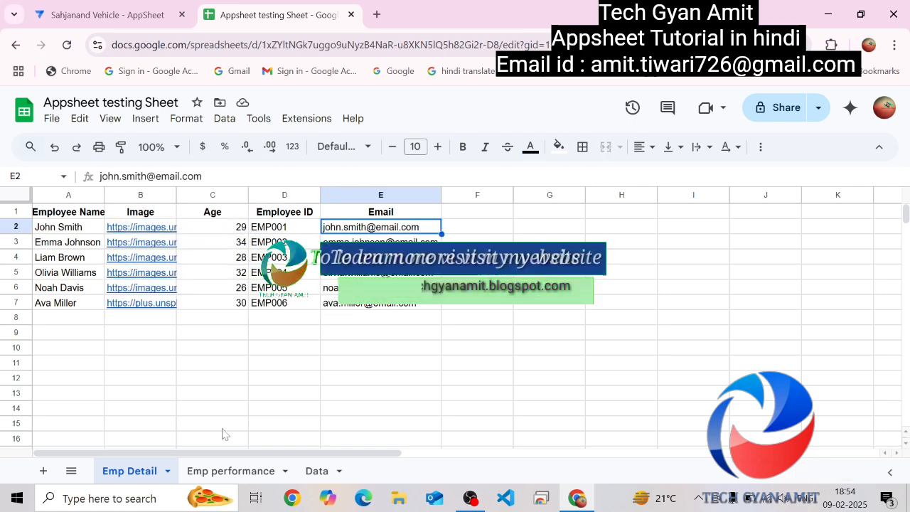
Examine the Emp performance sheet's Email, Month, Product Target, Products Achieved and Performance (%) columns.
left_click(214, 472)
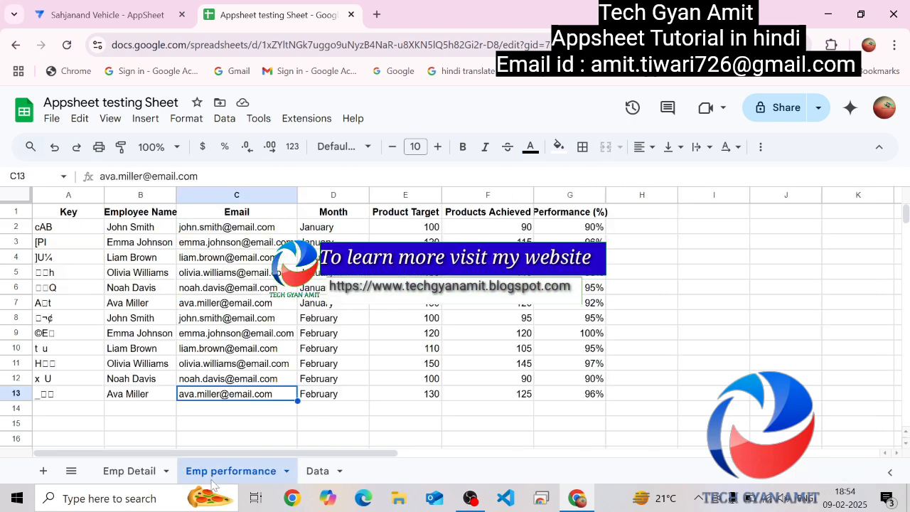
left_click(272, 244)
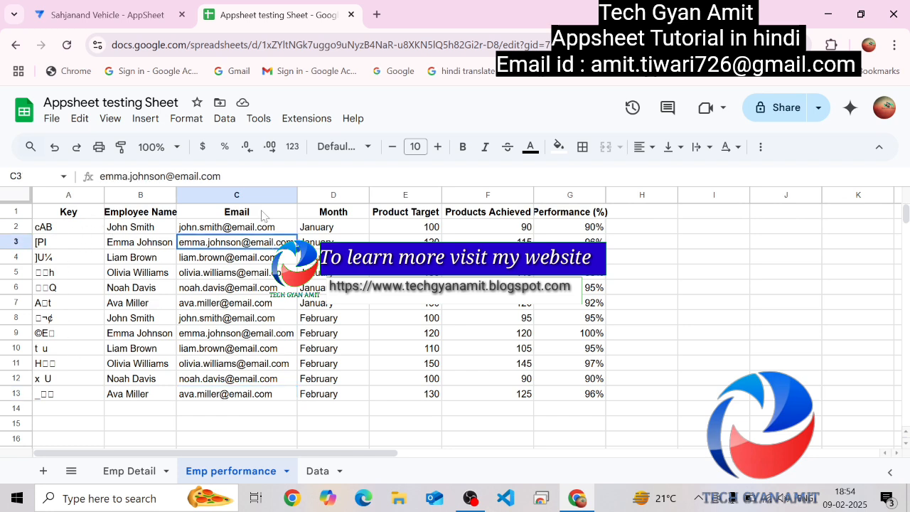
left_click(325, 230)
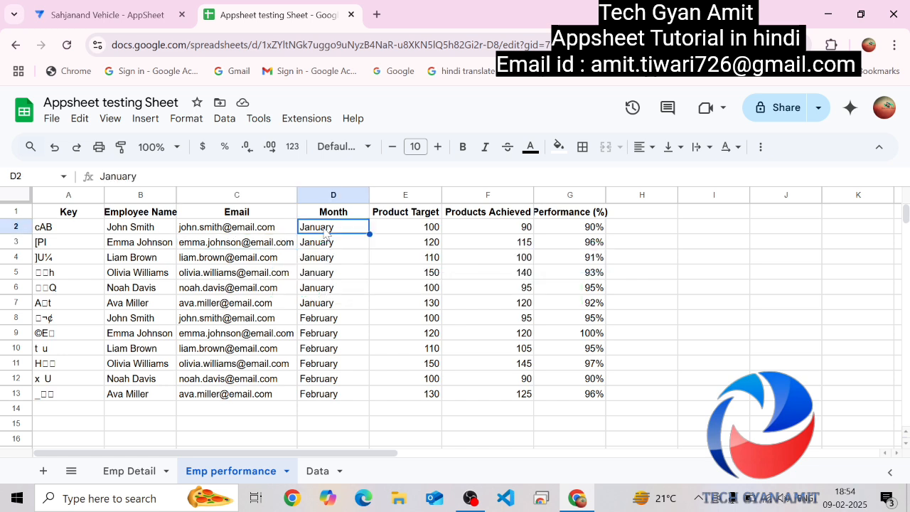
left_click(428, 232)
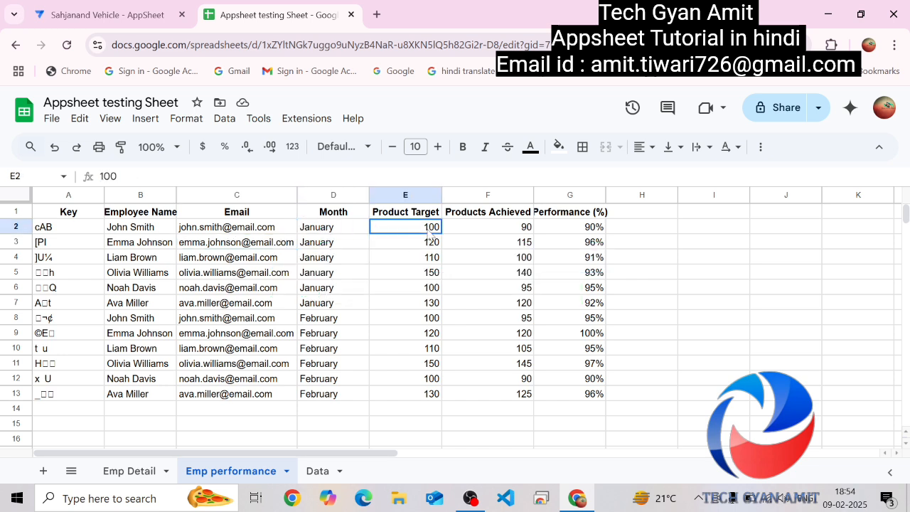
left_click(494, 229)
left_click(561, 233)
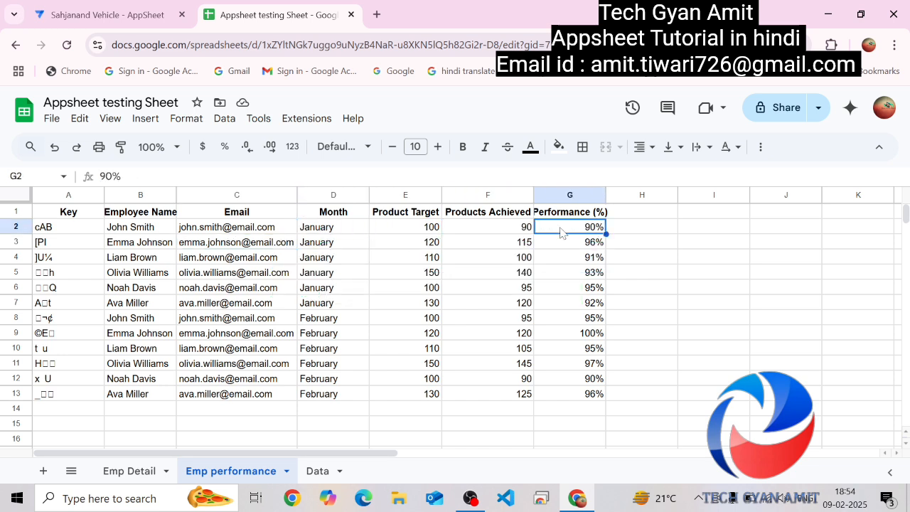
left_click(481, 291)
left_click(402, 307)
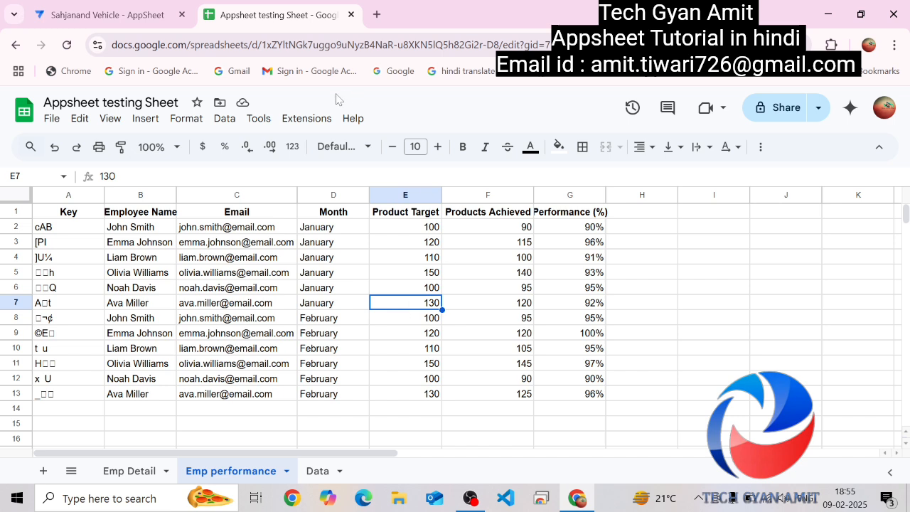
Create an AppSheet app from the Appsheet testing Sheet spreadsheet and dismiss its welcome dialog.
left_click(302, 118)
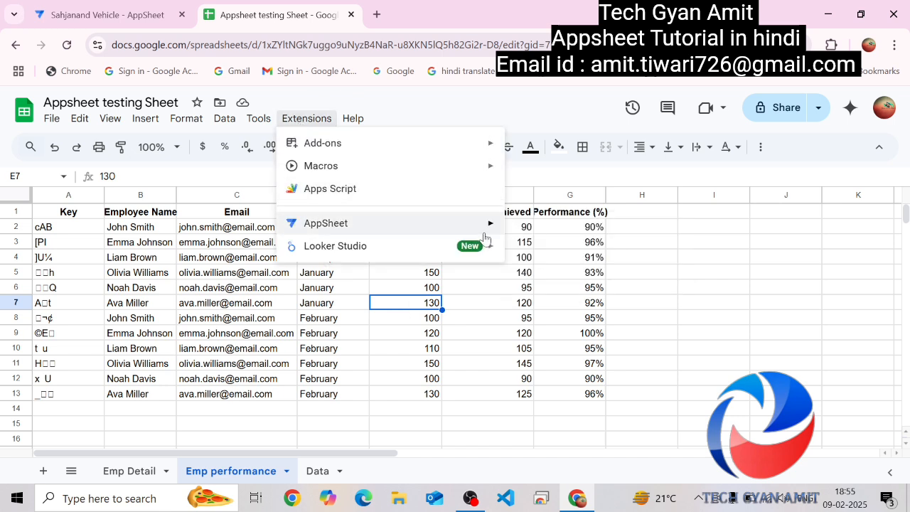
mouse_move(488, 229)
left_click(548, 228)
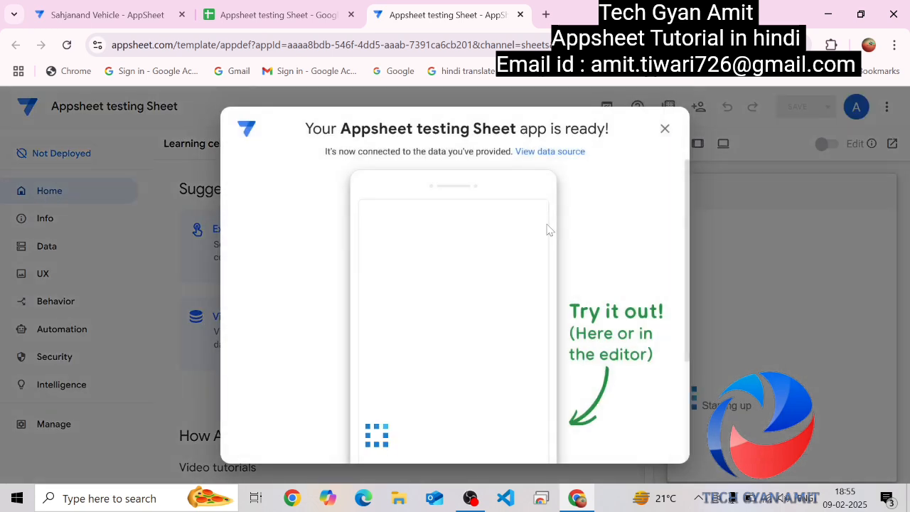
left_click(665, 128)
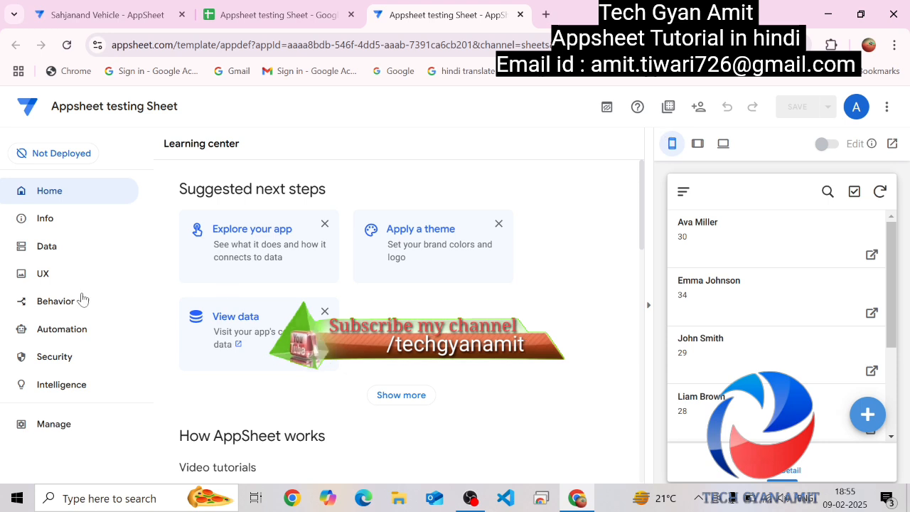
Add the suggested Emp performance table to the app's data and collapse its settings.
left_click(45, 247)
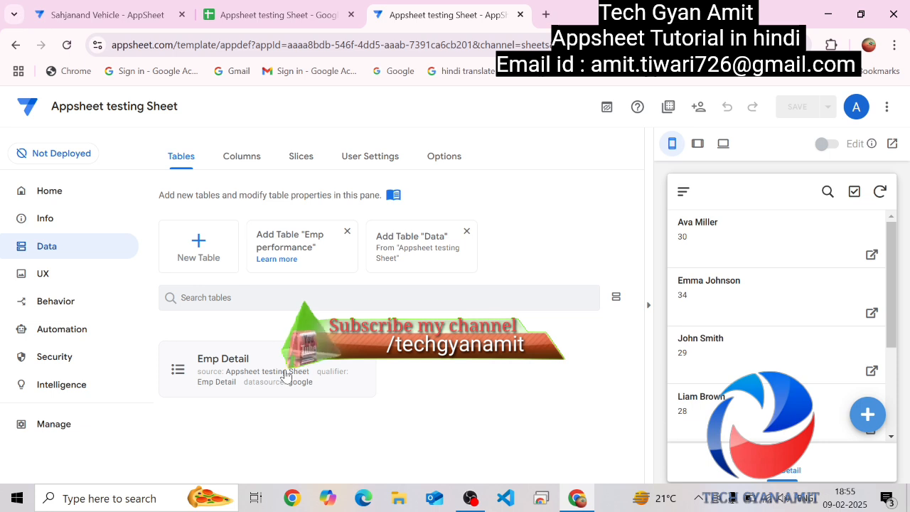
left_click(328, 257)
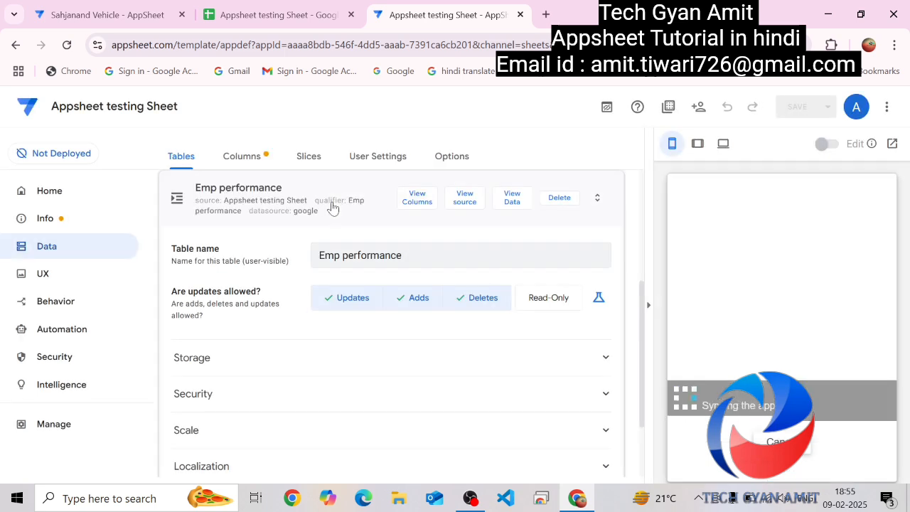
left_click(332, 207)
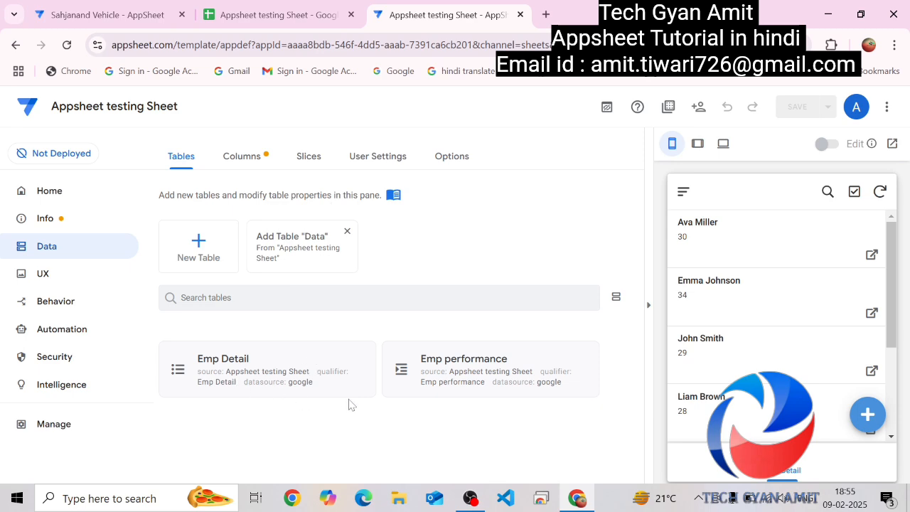
Return to the Google Sheets spreadsheet and compare the Email columns of the Emp Detail and Emp performance sheets as the linking field.
left_click(277, 14)
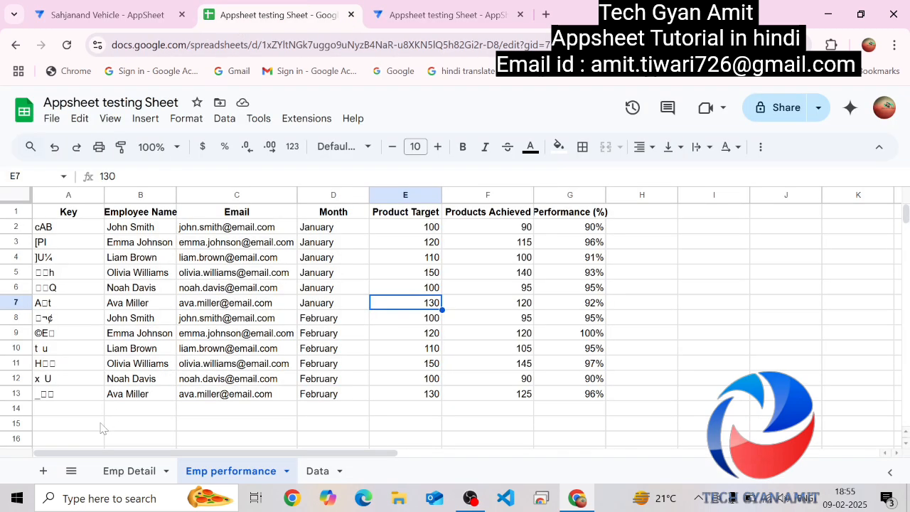
left_click(127, 471)
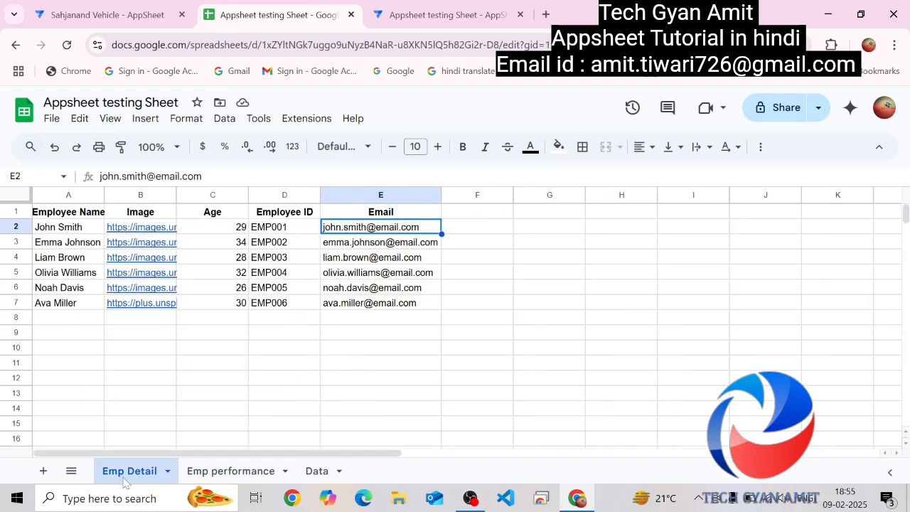
left_click(99, 288)
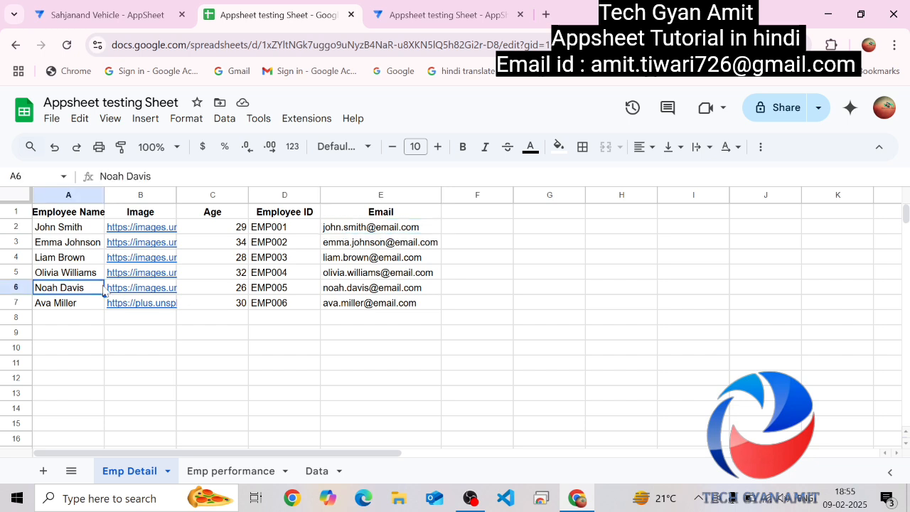
left_click(342, 242)
left_click(356, 261)
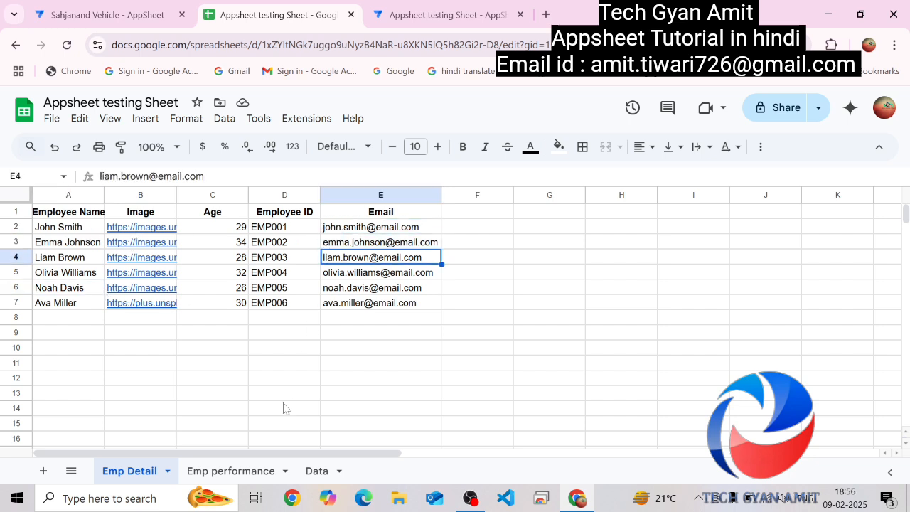
left_click(236, 471)
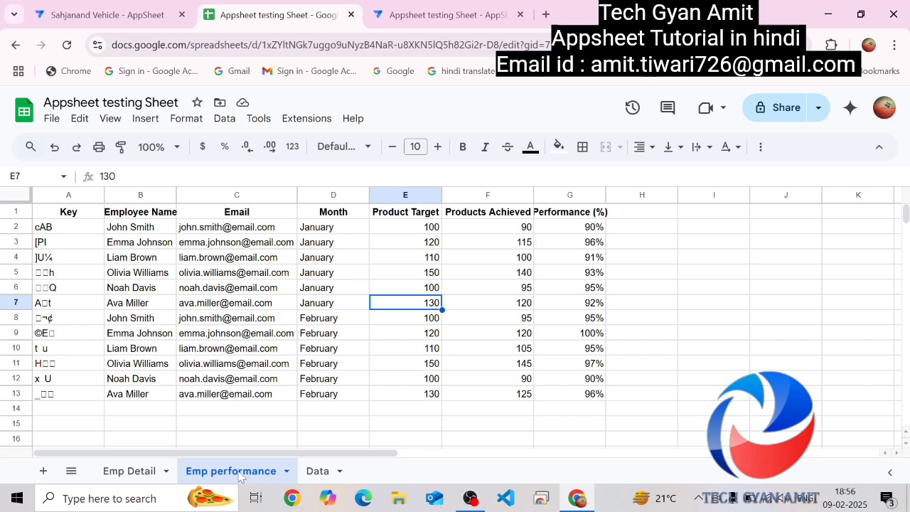
left_click(276, 245)
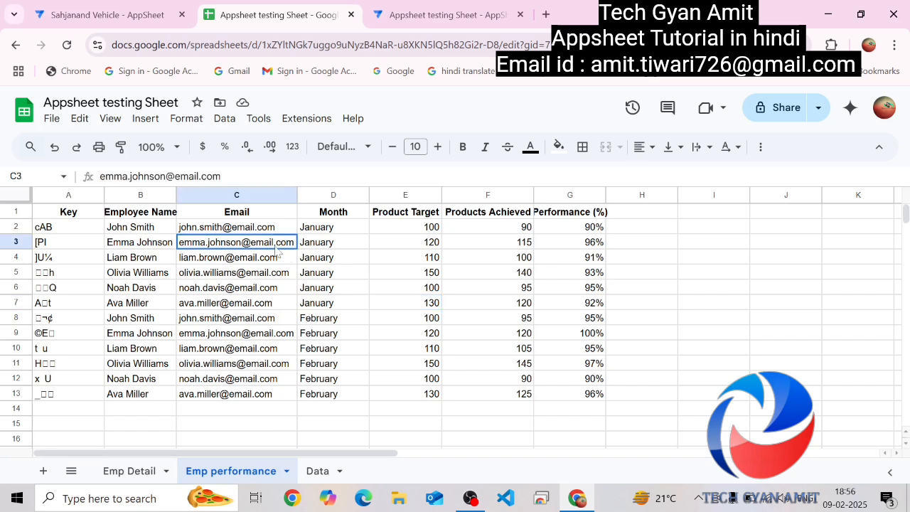
left_click(151, 471)
left_click(245, 333)
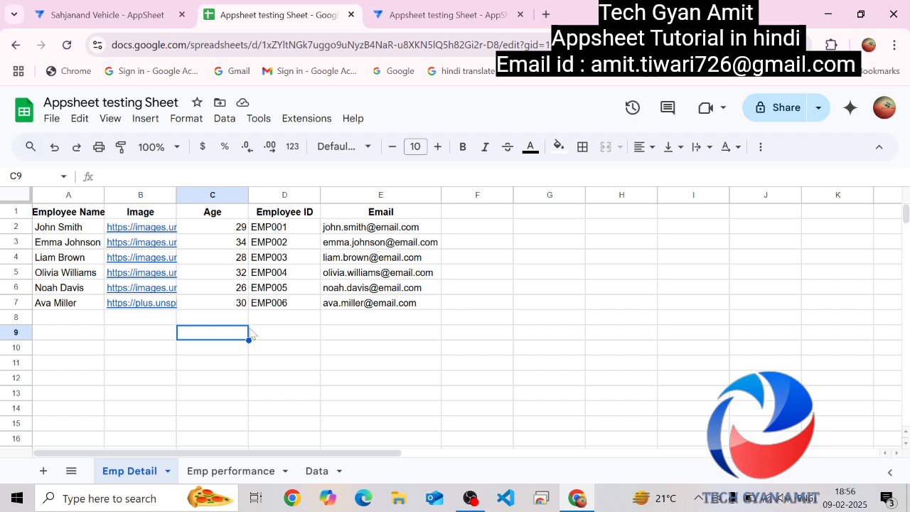
left_click(383, 275)
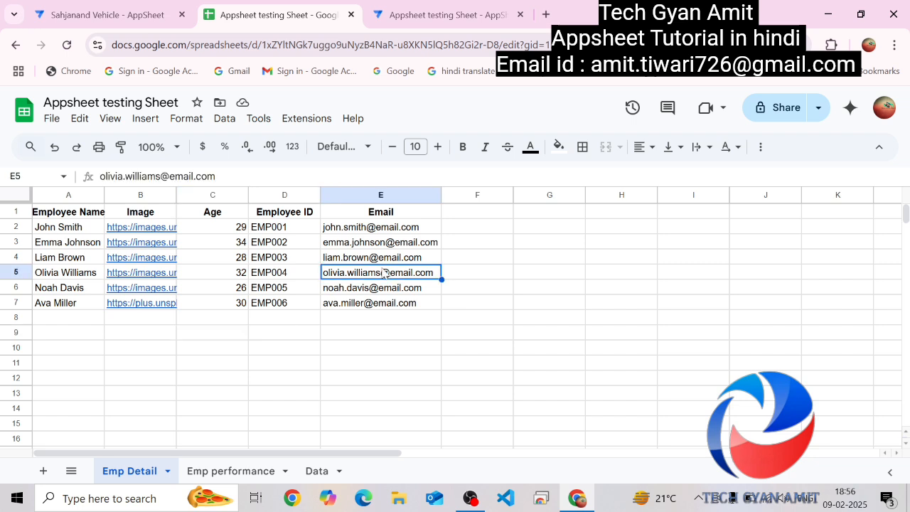
left_click(235, 471)
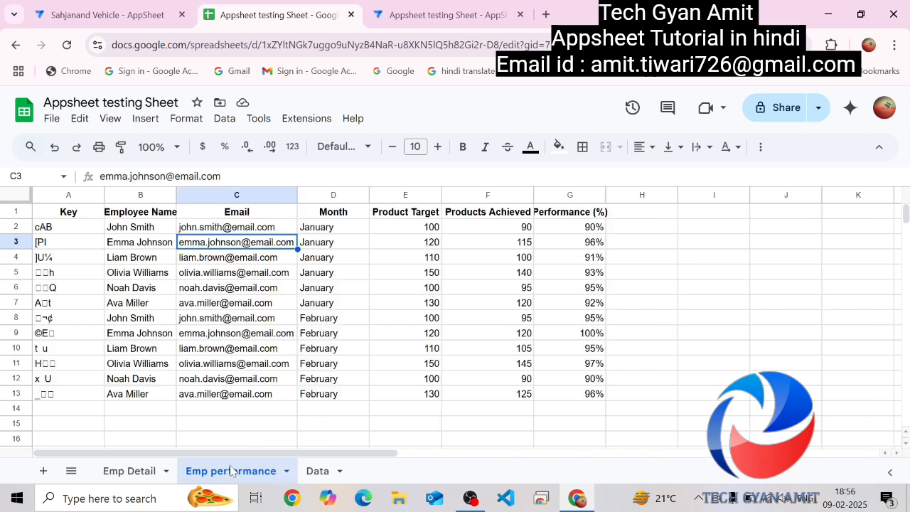
left_click(85, 286)
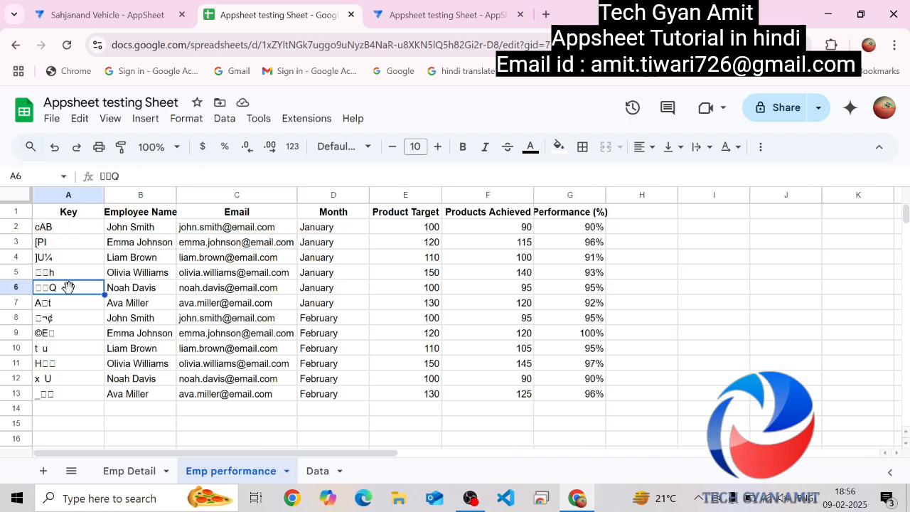
left_click(220, 292)
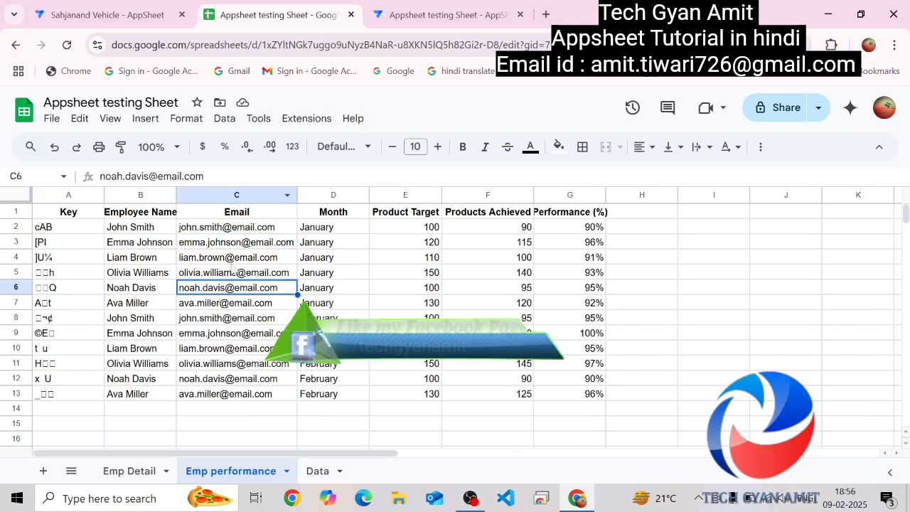
left_click(128, 471)
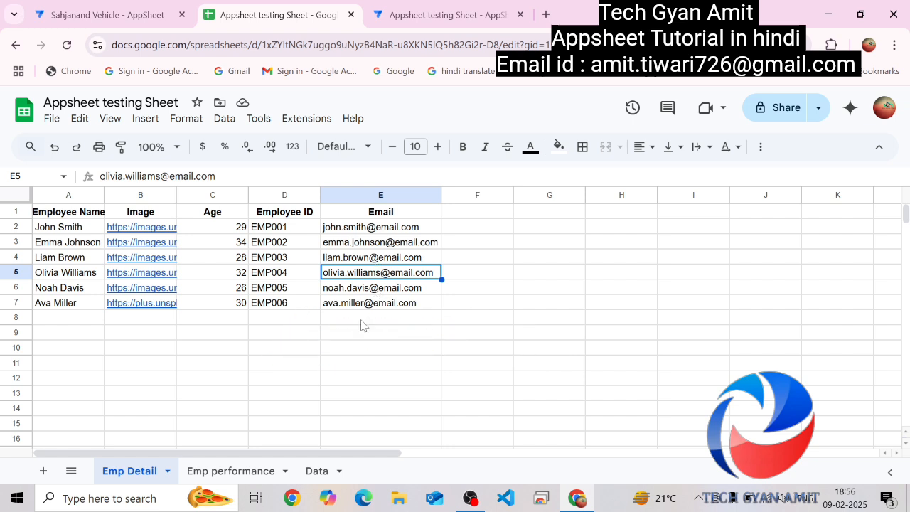
left_click(221, 471)
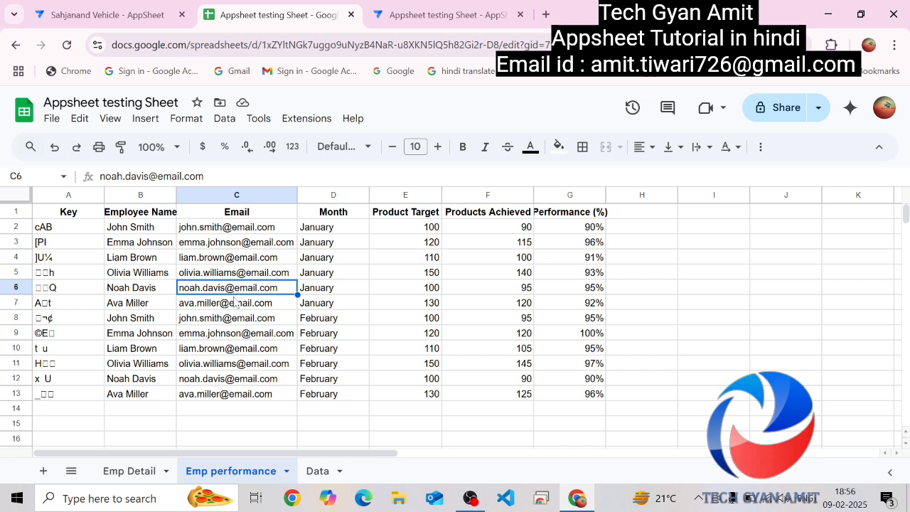
Switch to the AppSheet editor, set the Emp Detail table's Image column type to Image, save the app and check the employee list preview.
left_click(398, 15)
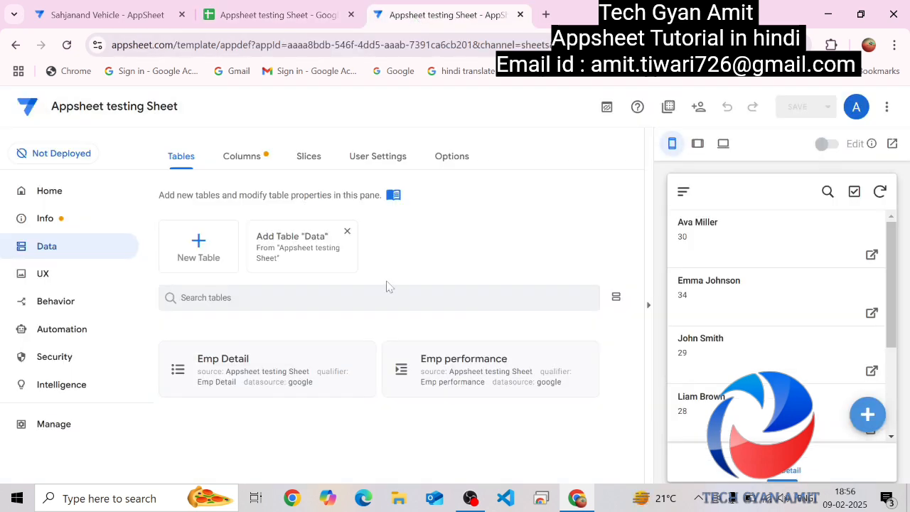
left_click(270, 373)
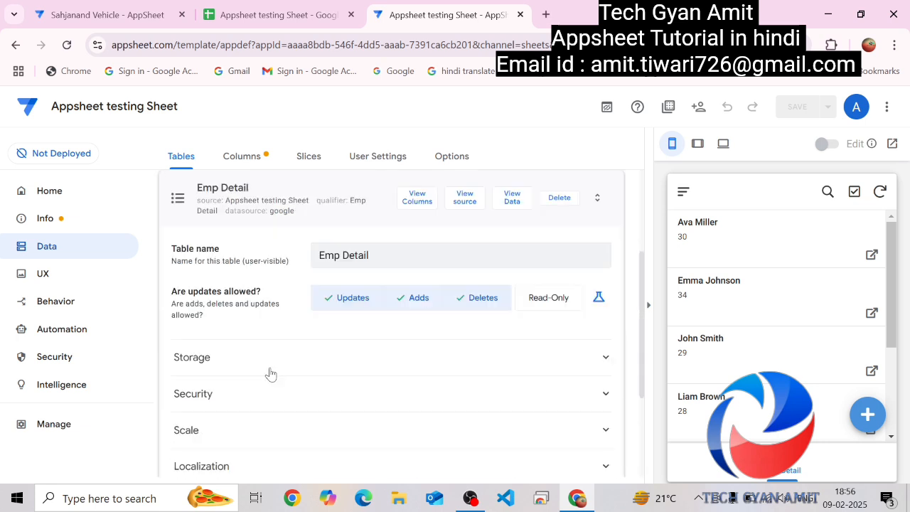
left_click(418, 206)
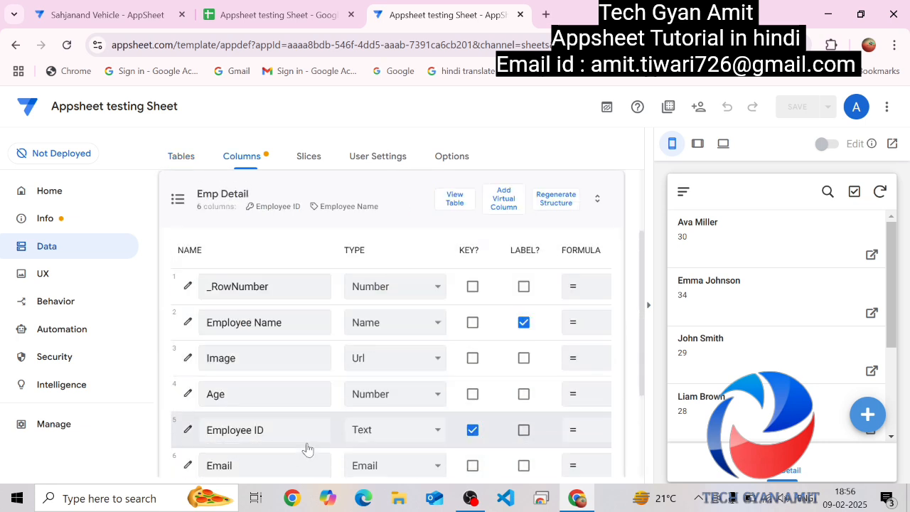
left_click(376, 364)
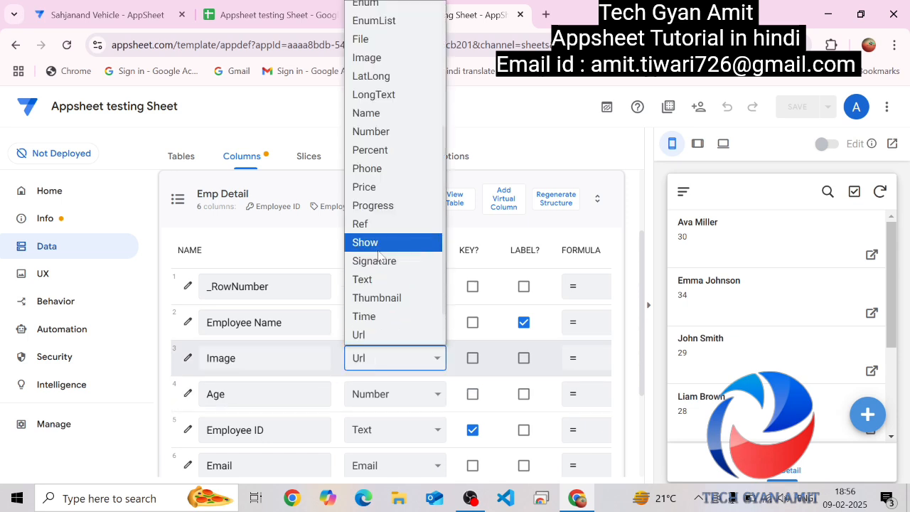
key("i")
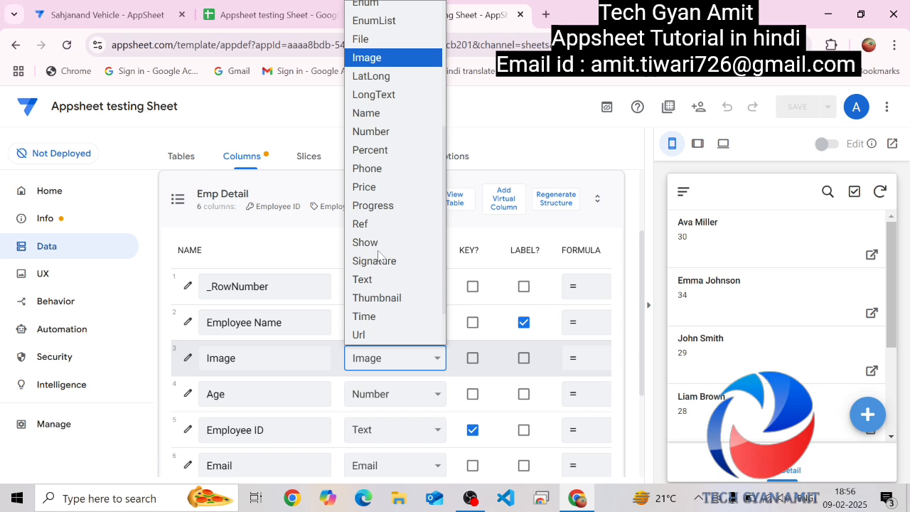
left_click(385, 64)
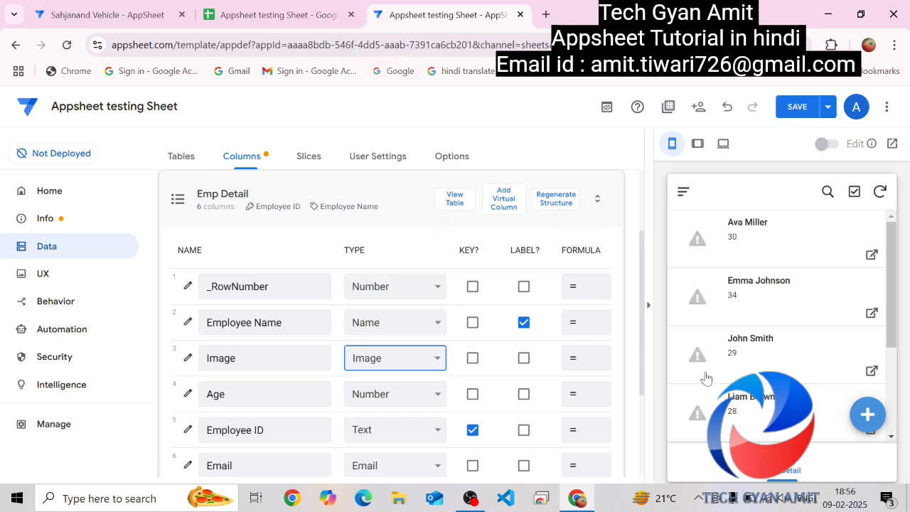
left_click(789, 111)
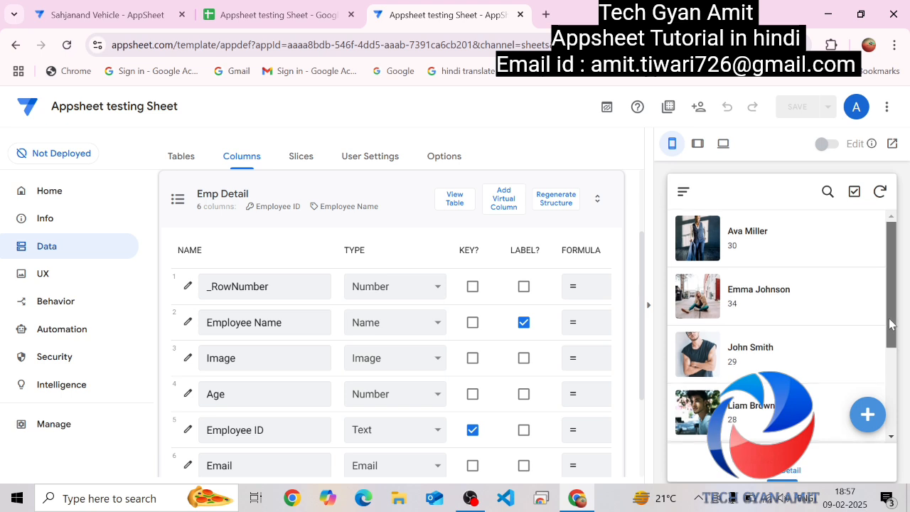
left_click_drag(887, 320, 886, 408)
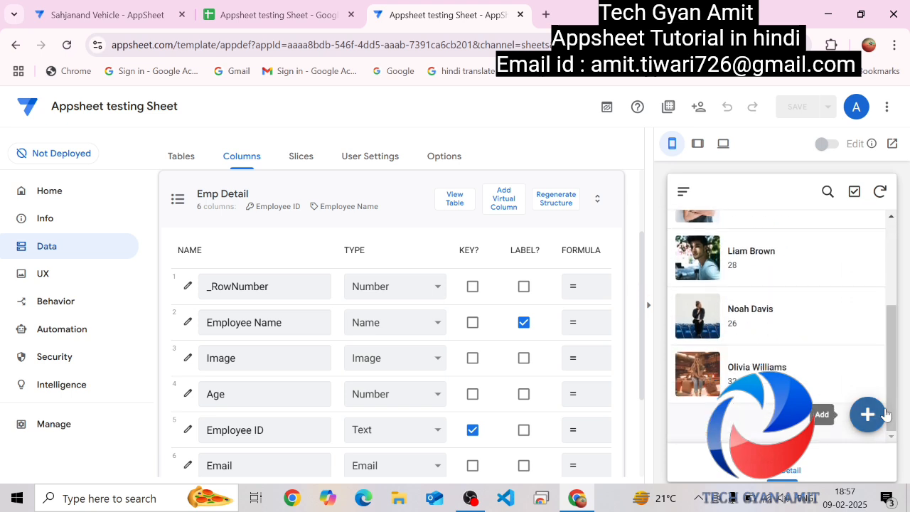
Make the Emp performance table's Email column a Ref with Emp Detail as its source table, and save the app.
left_click(343, 196)
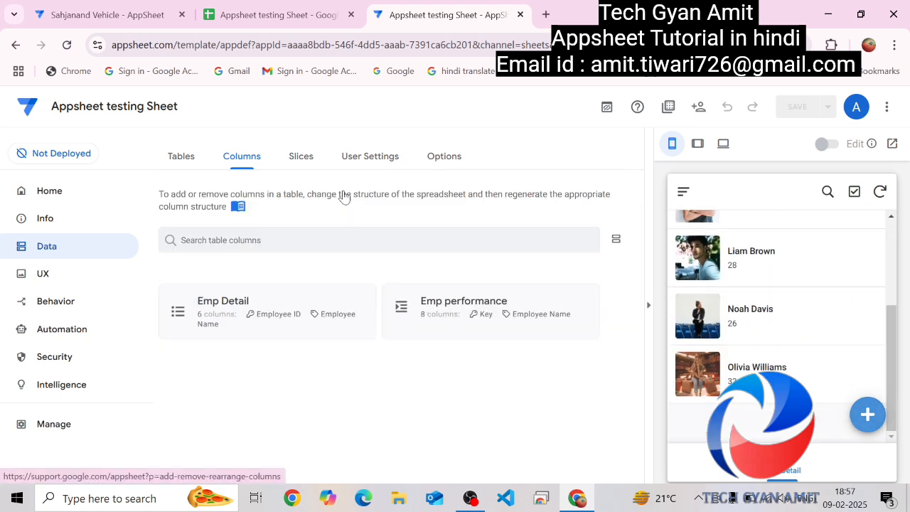
left_click(449, 318)
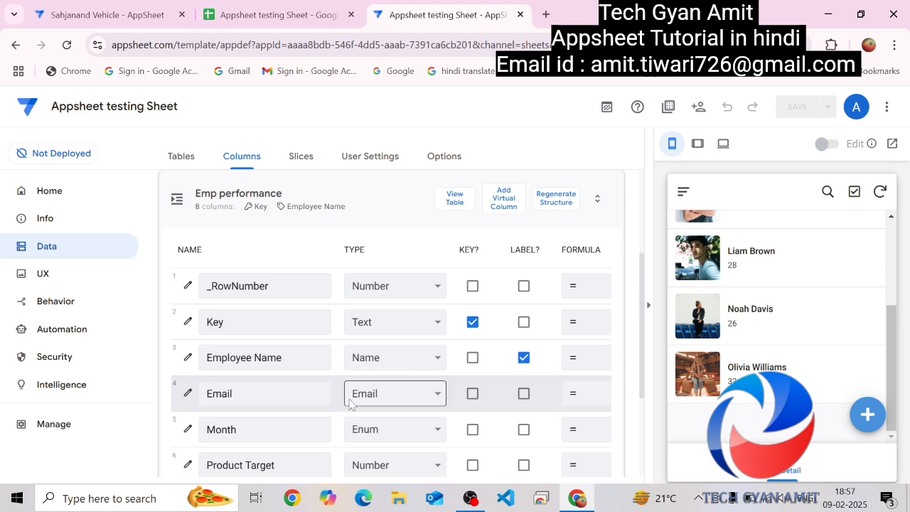
left_click(350, 404)
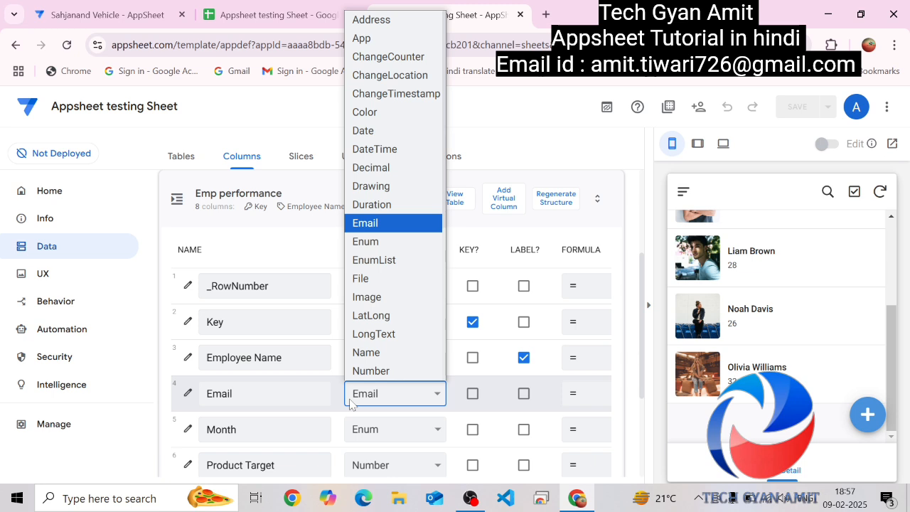
scroll(384, 284, "down", 1)
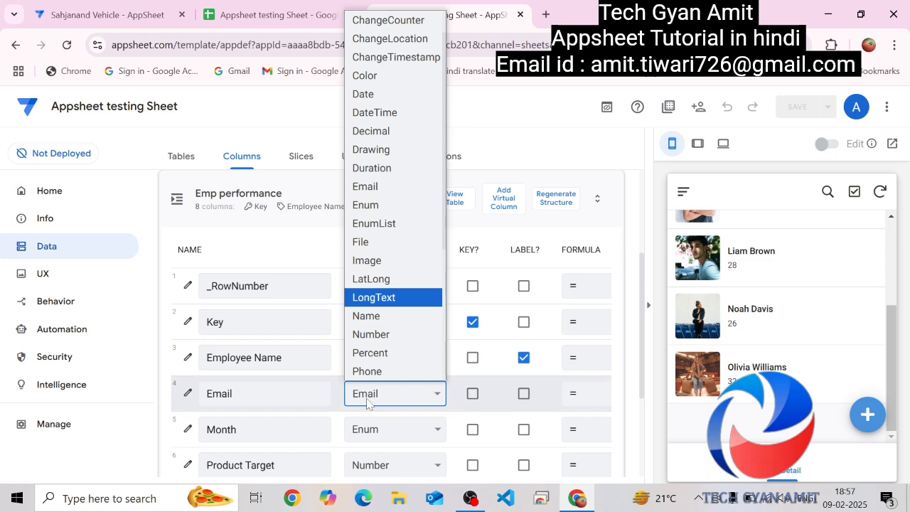
key("r")
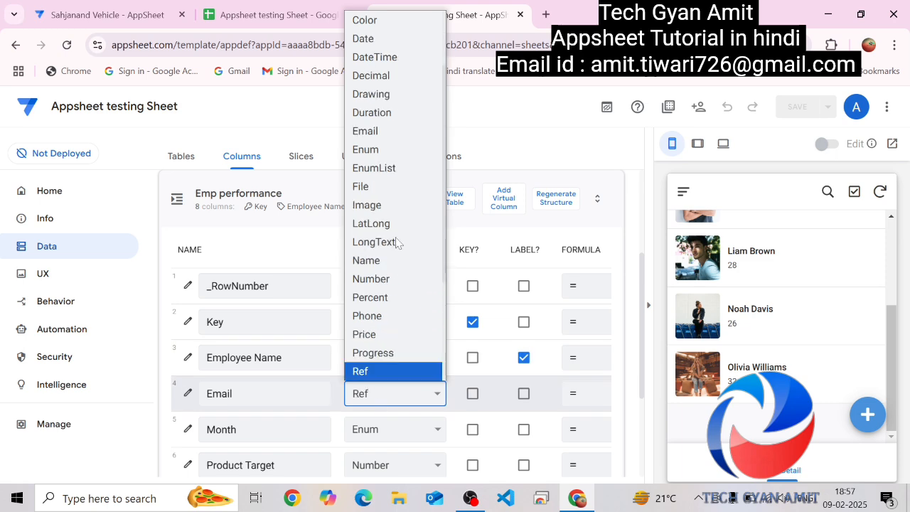
left_click(357, 369)
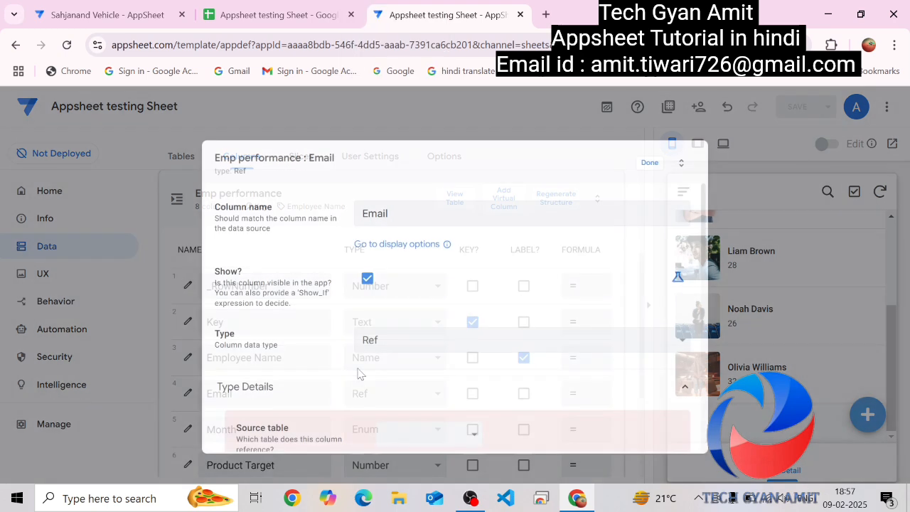
left_click(418, 435)
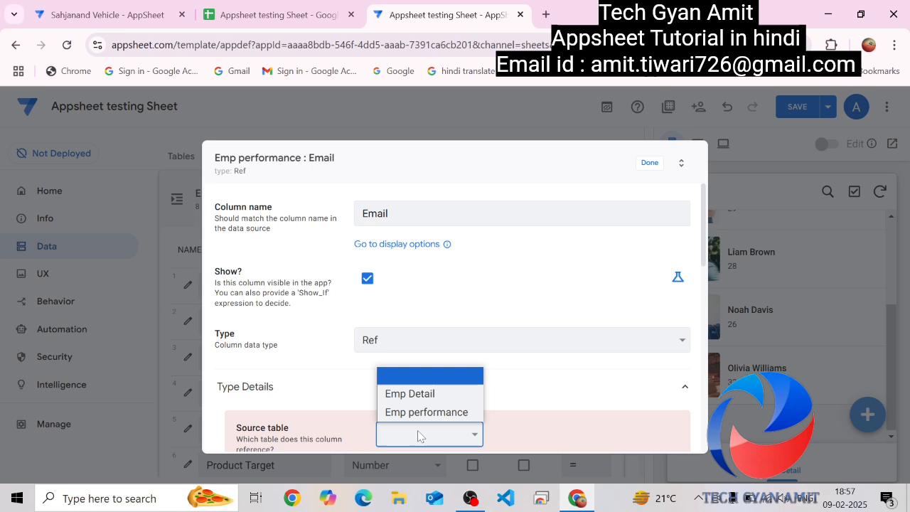
left_click(452, 400)
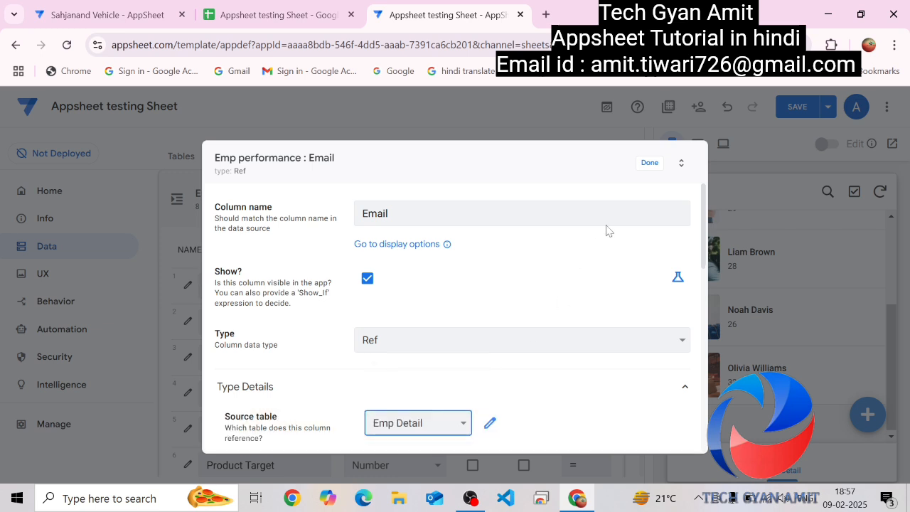
left_click(649, 164)
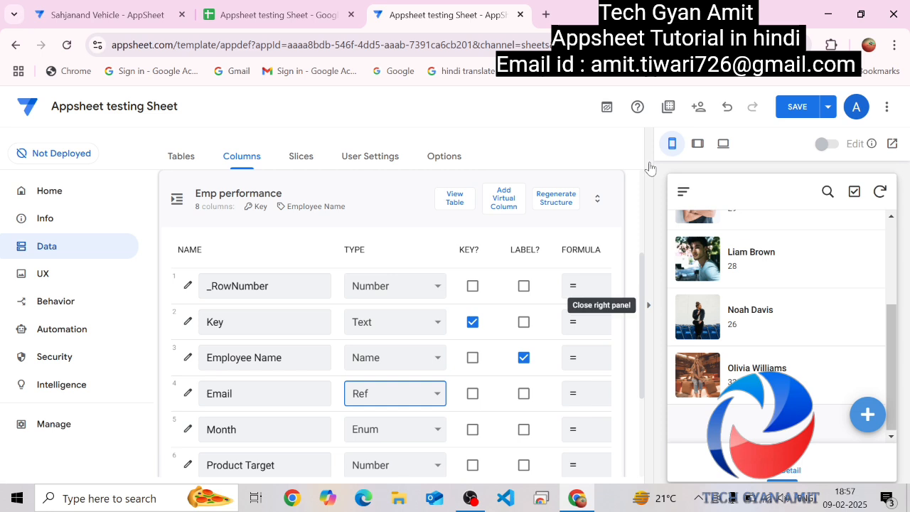
left_click(790, 108)
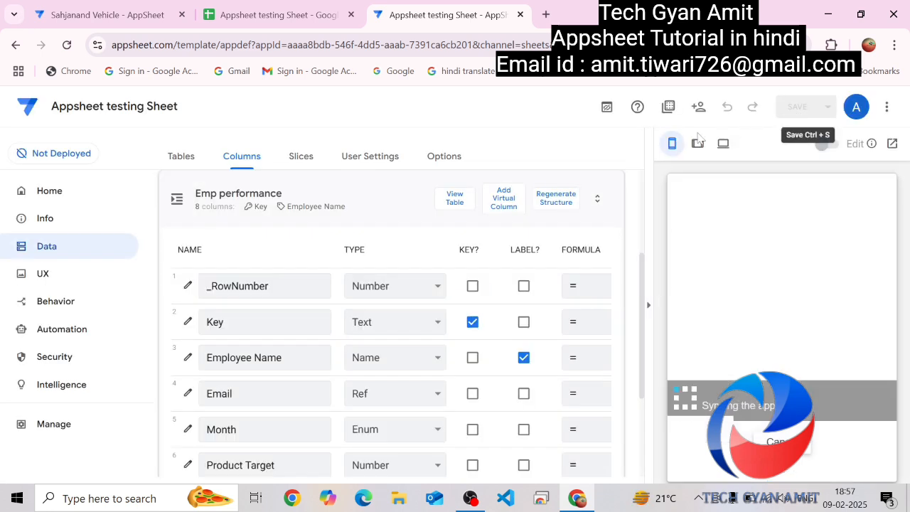
Review the REF_ROWS formula of the Related Emp performances column in Emp Detail, accept it and save the app.
left_click(370, 201)
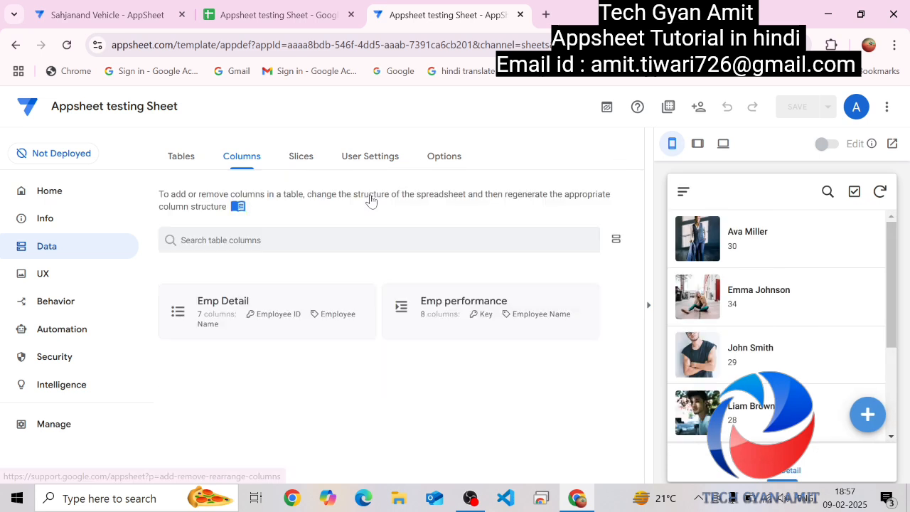
left_click(269, 307)
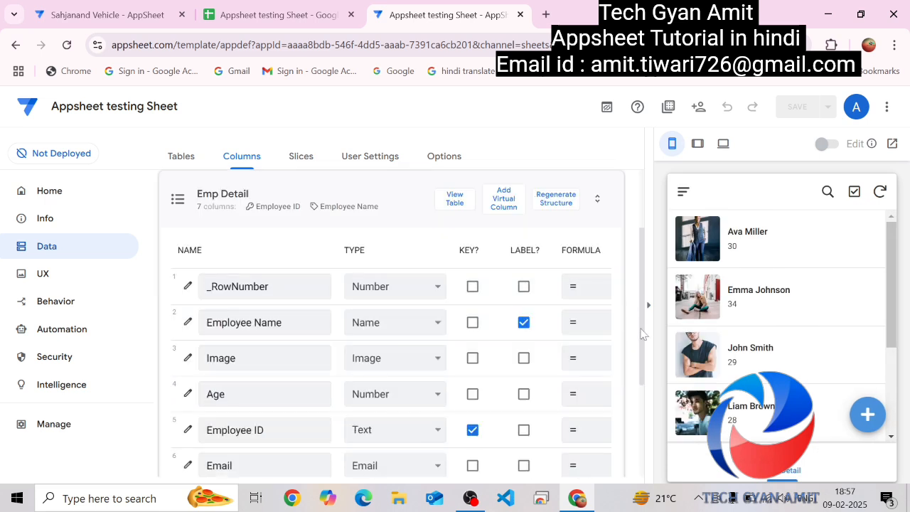
scroll(642, 342, "down", 2)
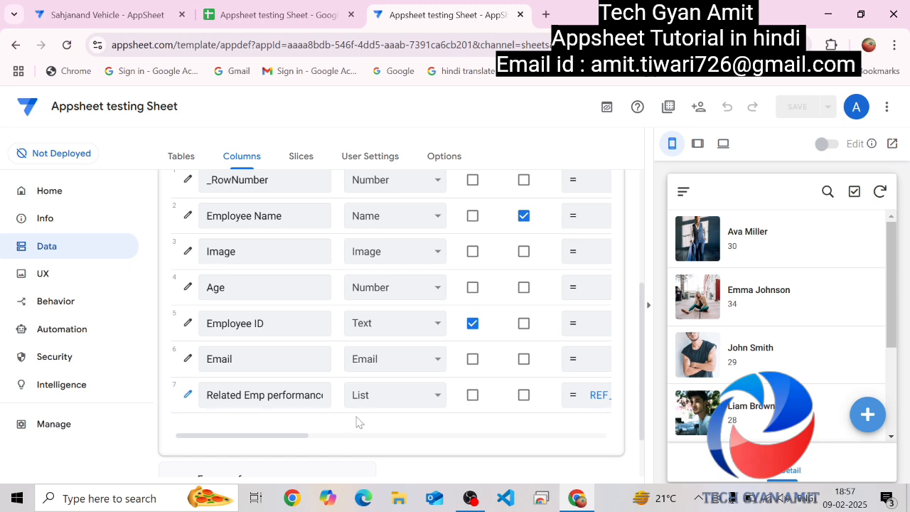
left_click(583, 396)
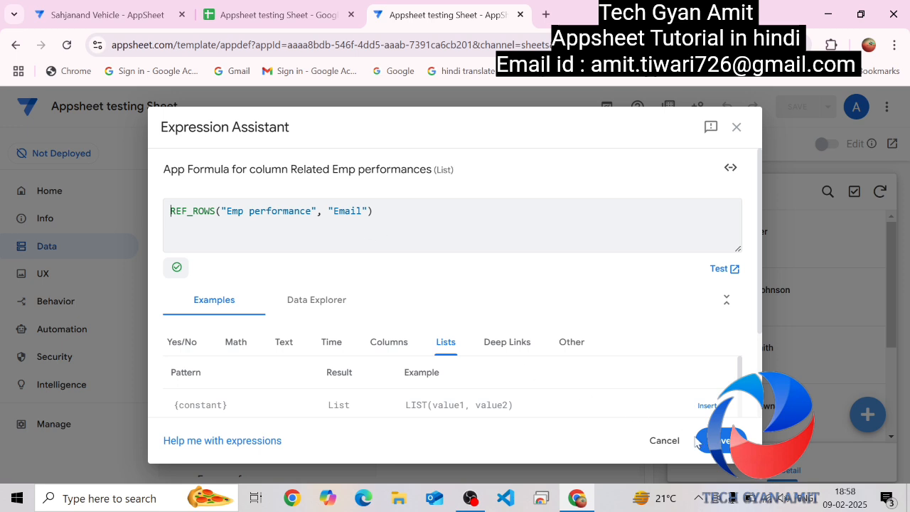
left_click(722, 440)
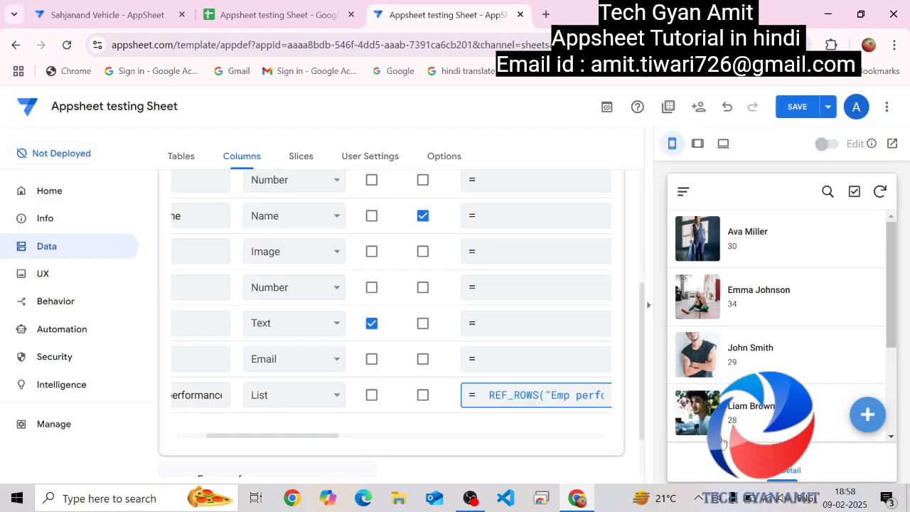
left_click(795, 106)
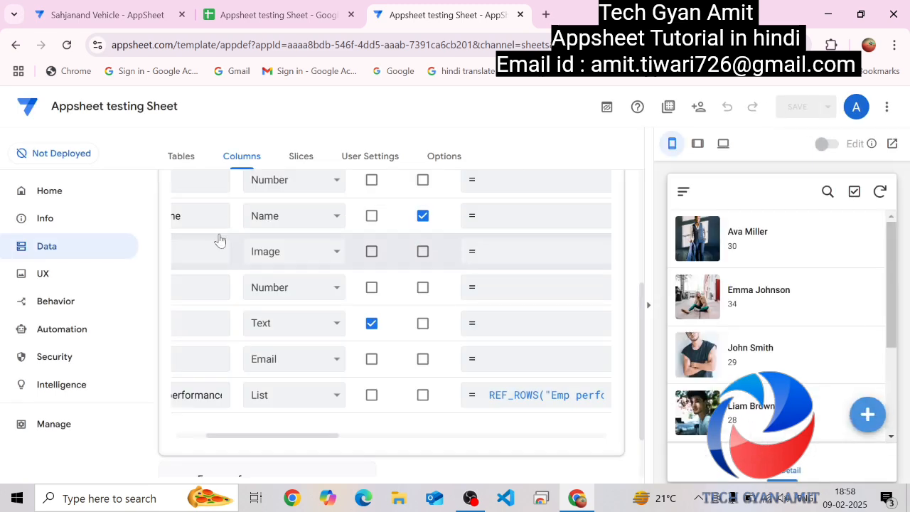
Review the Emp Detail deck view's settings and set its nested table column to Related Emp performances.
left_click(30, 277)
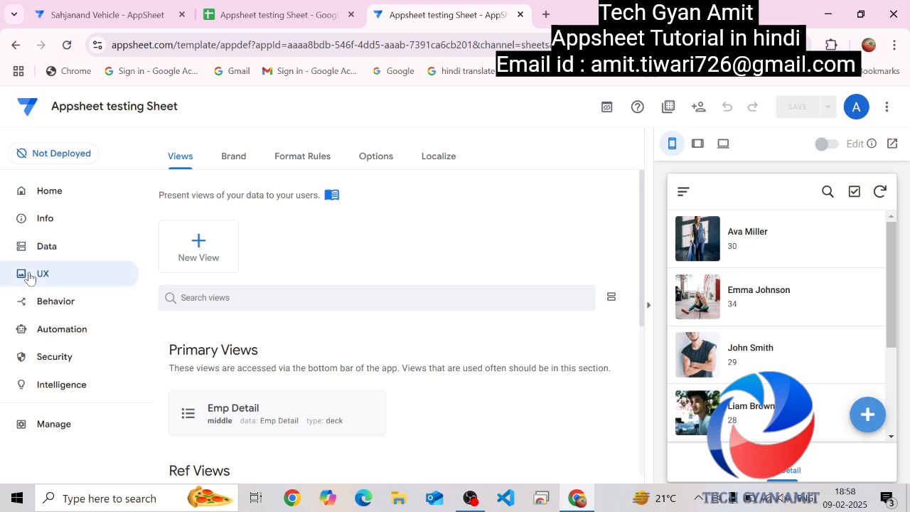
left_click_drag(642, 261, 642, 329)
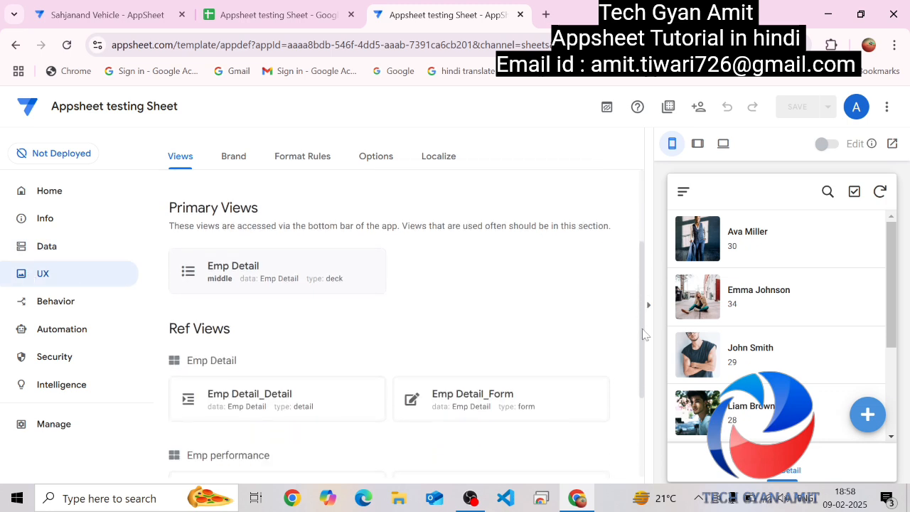
left_click(314, 277)
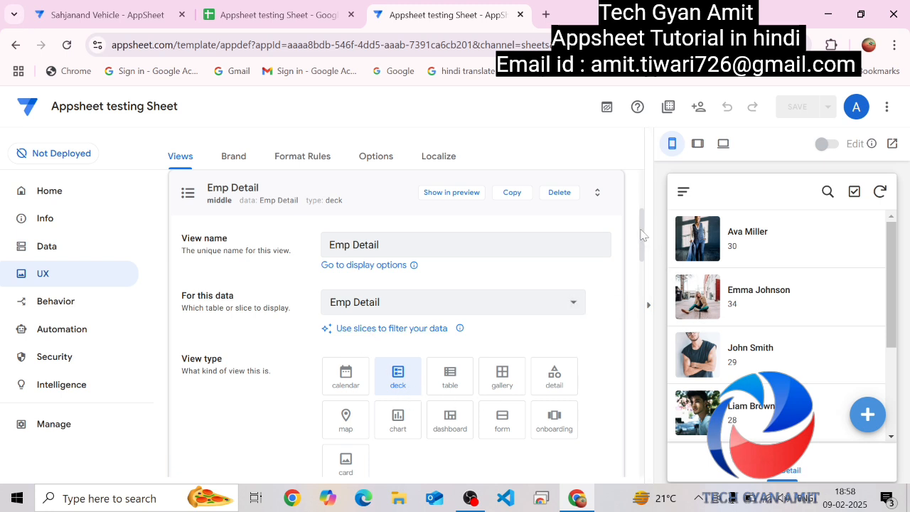
left_click_drag(641, 235, 642, 320)
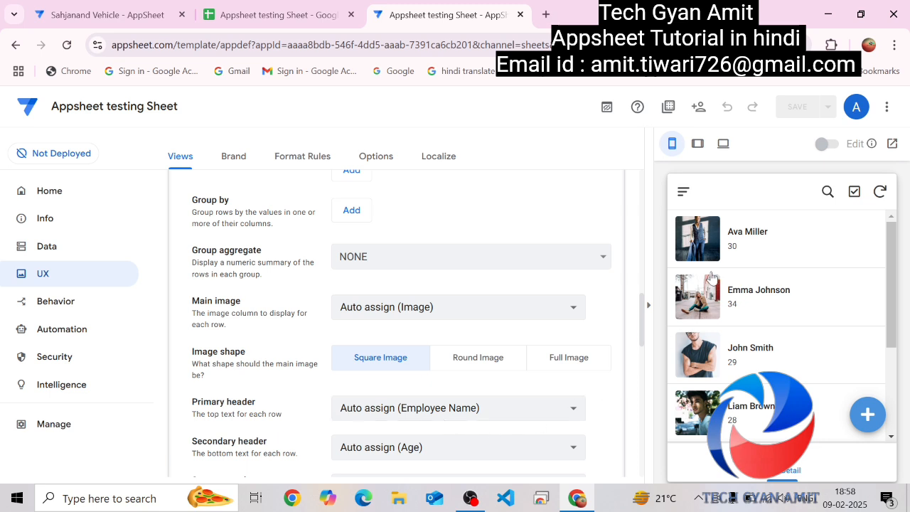
left_click(415, 421)
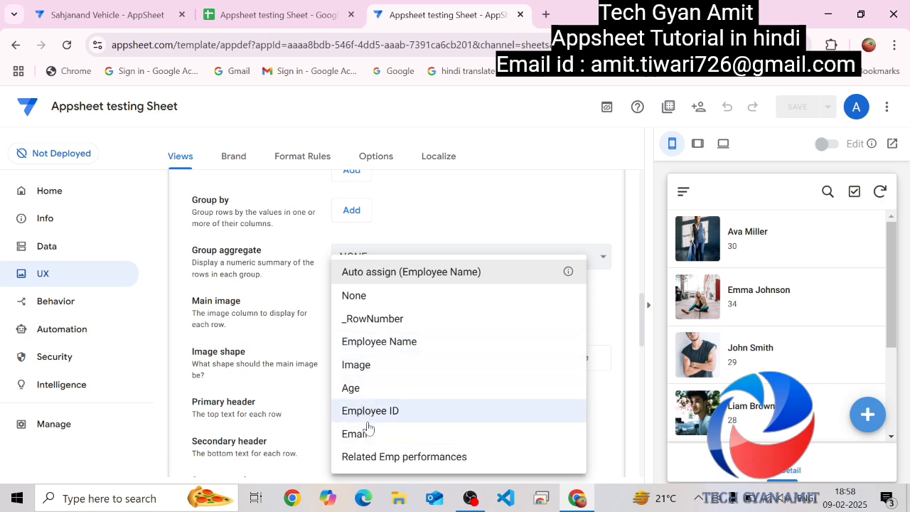
left_click(303, 403)
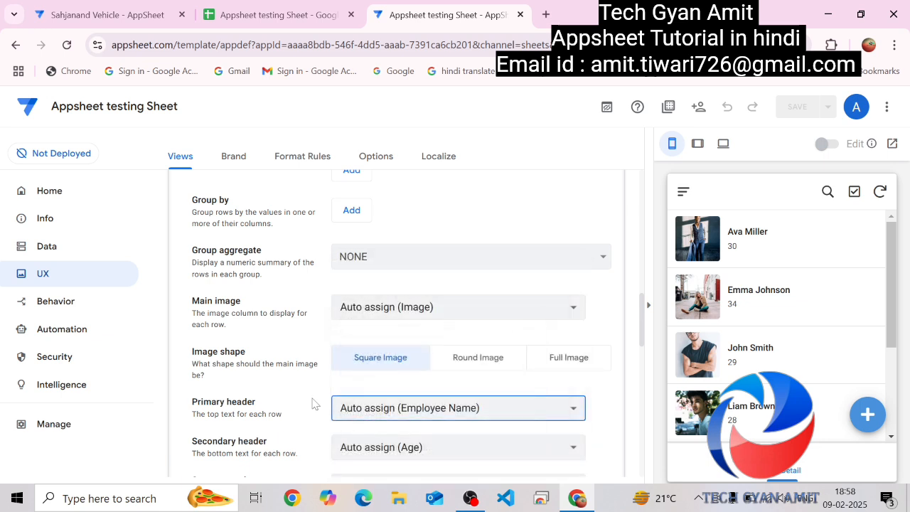
scroll(640, 331, "down", 3)
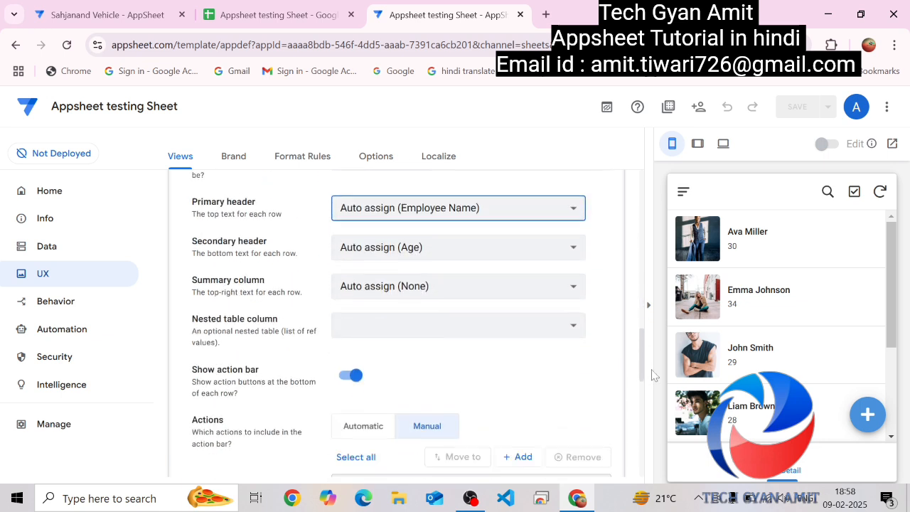
left_click(490, 302)
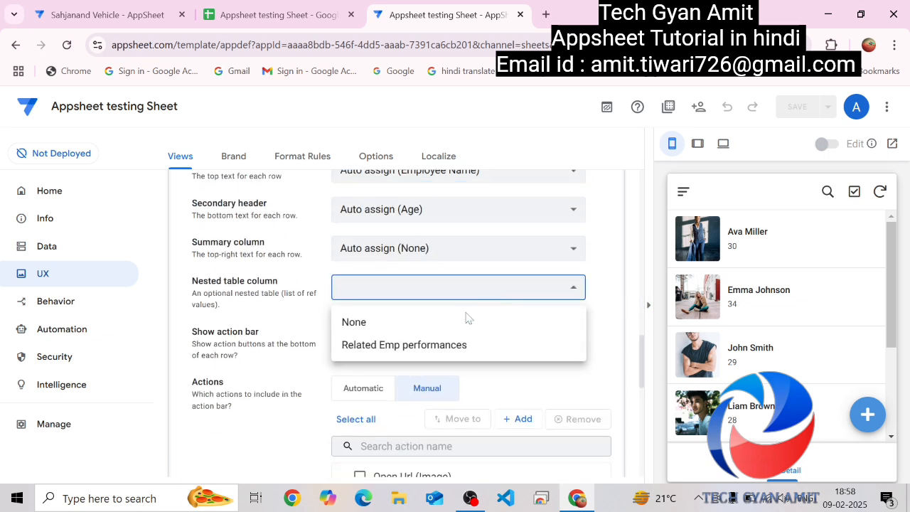
left_click(443, 344)
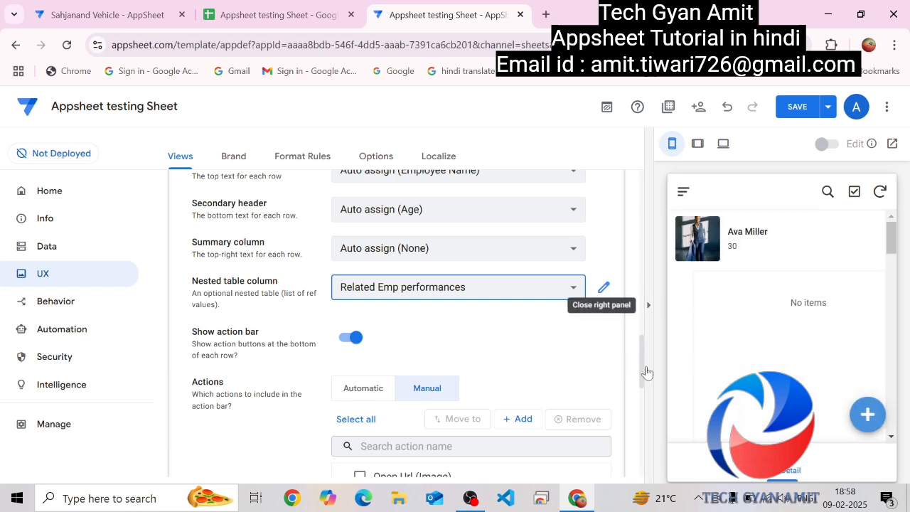
left_click_drag(646, 374, 662, 256)
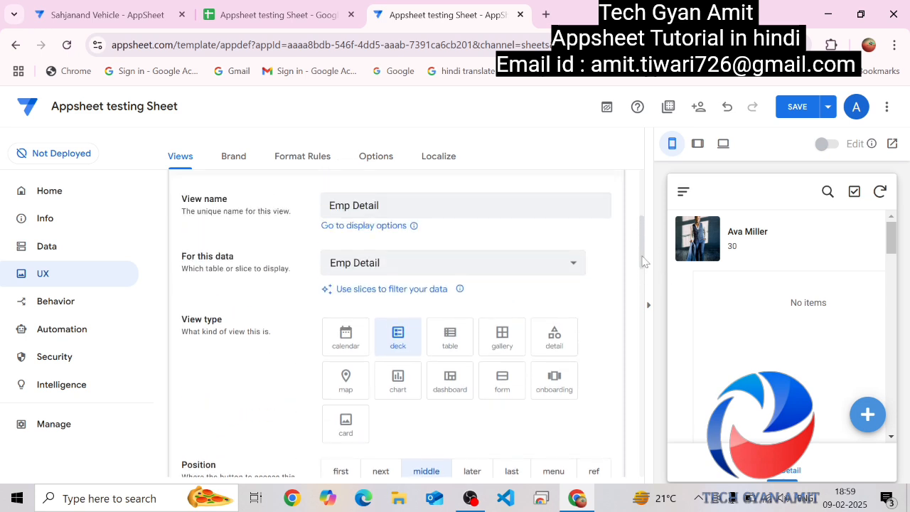
left_click_drag(644, 261, 633, 369)
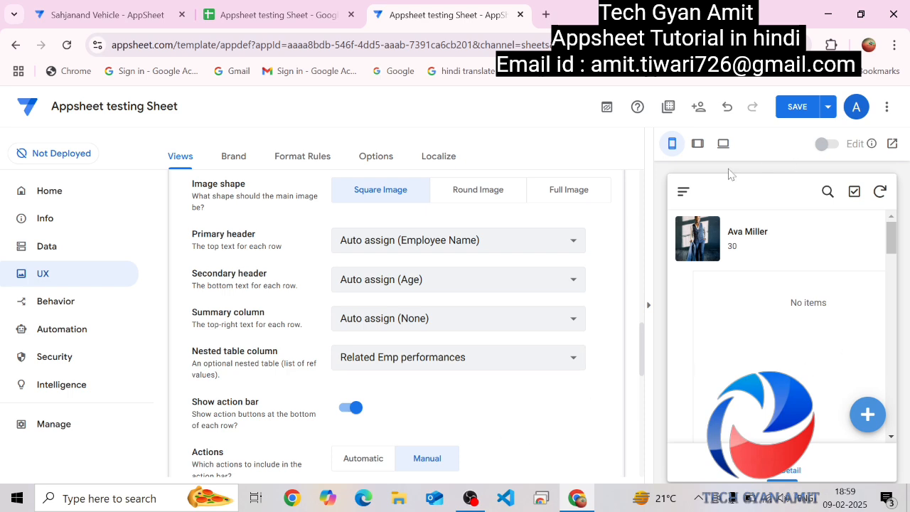
Open the column definitions of the Emp performance table and check its key and Email reference settings.
left_click_drag(642, 352, 655, 264)
scroll(643, 284, "up", 3)
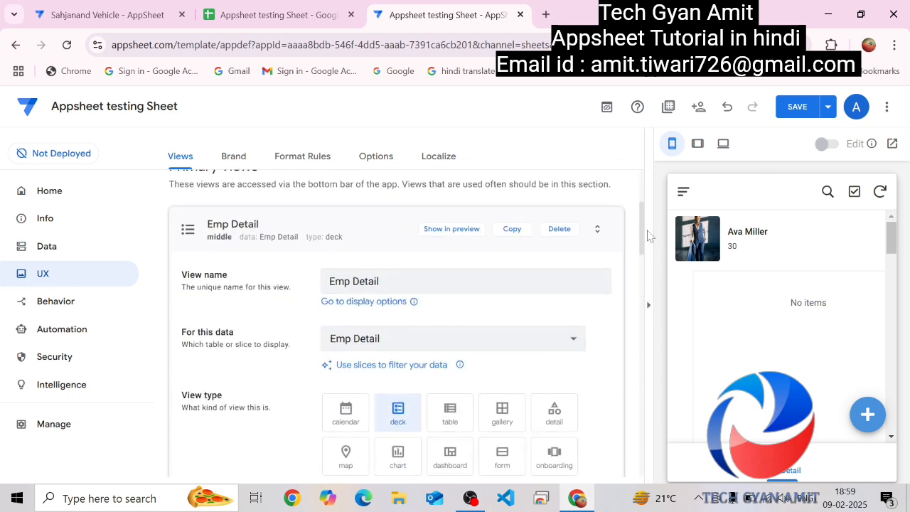
left_click(295, 230)
left_click(46, 245)
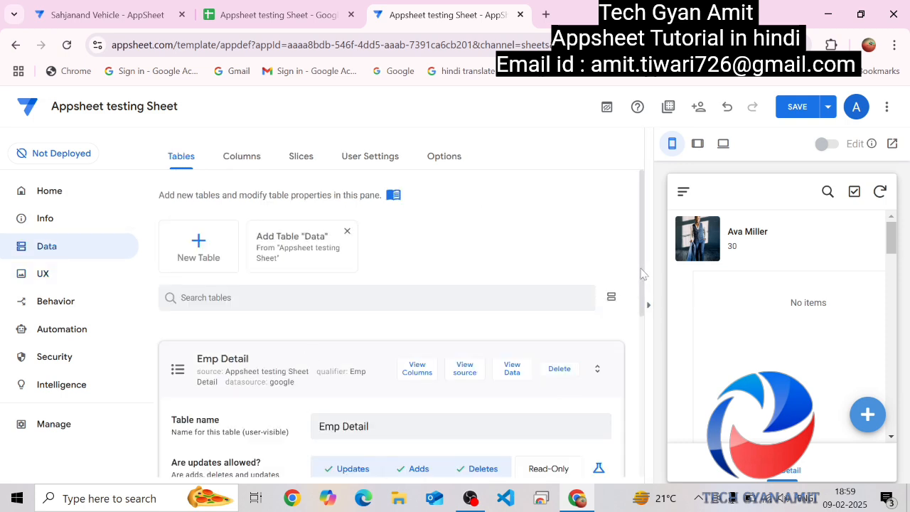
left_click_drag(642, 278, 638, 317)
left_click(326, 279)
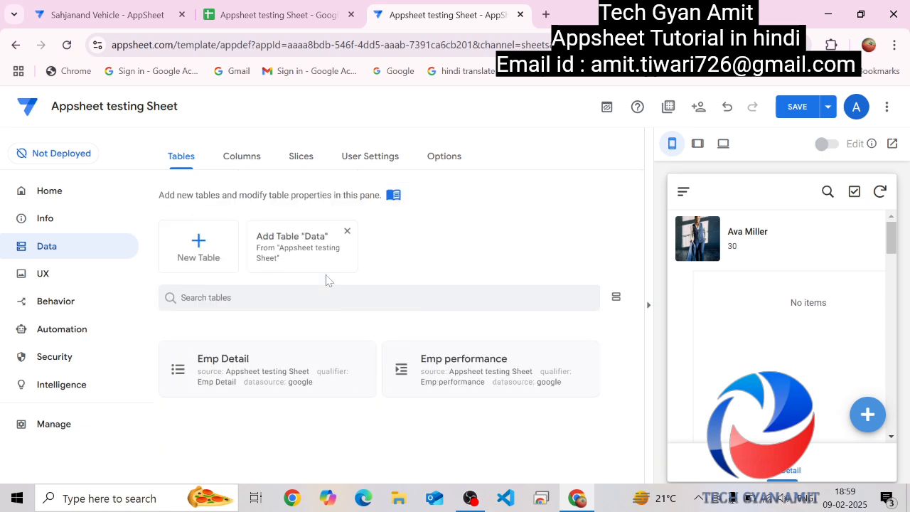
left_click(501, 375)
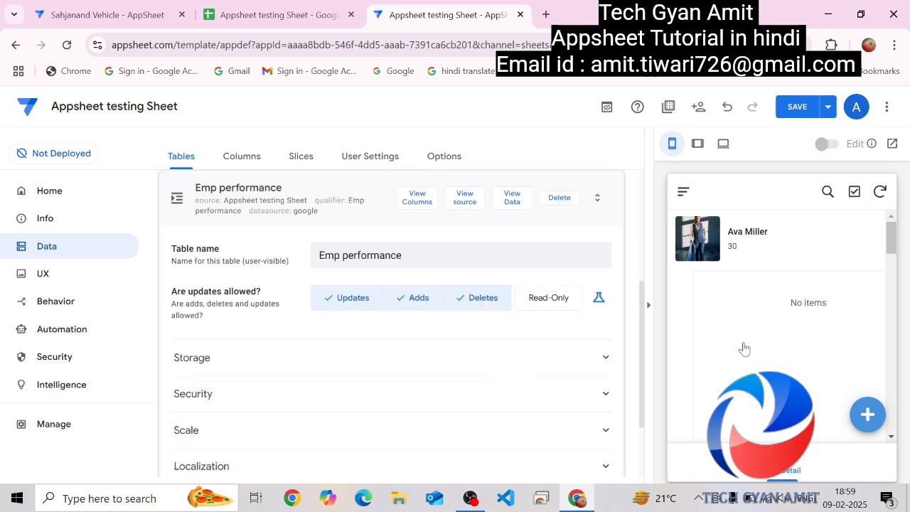
left_click(335, 206)
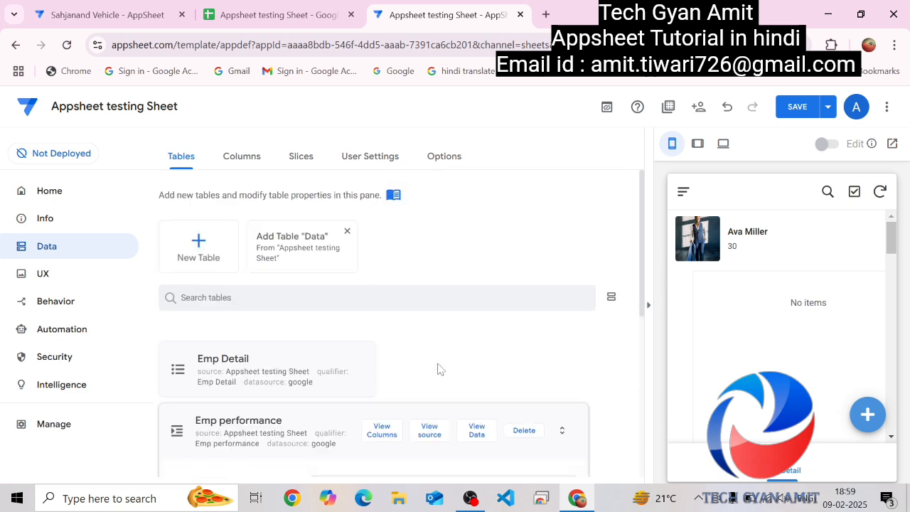
left_click(427, 424)
left_click(419, 200)
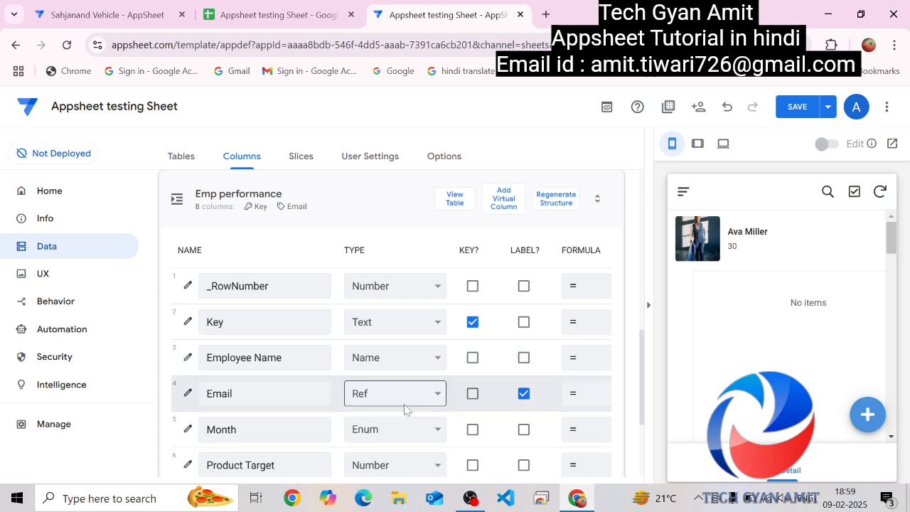
Make Email the key column of the Emp Detail table in place of Employee ID, and save the app.
left_click(310, 208)
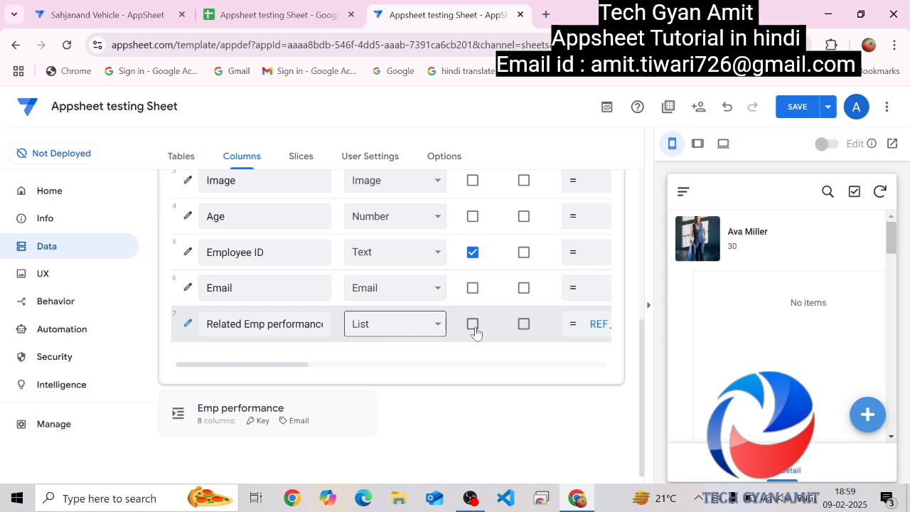
left_click_drag(641, 416, 646, 357)
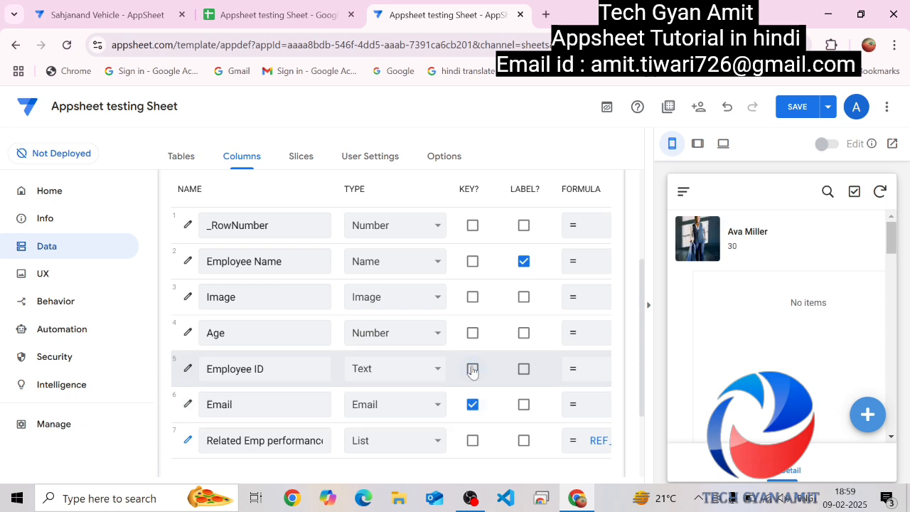
left_click(797, 108)
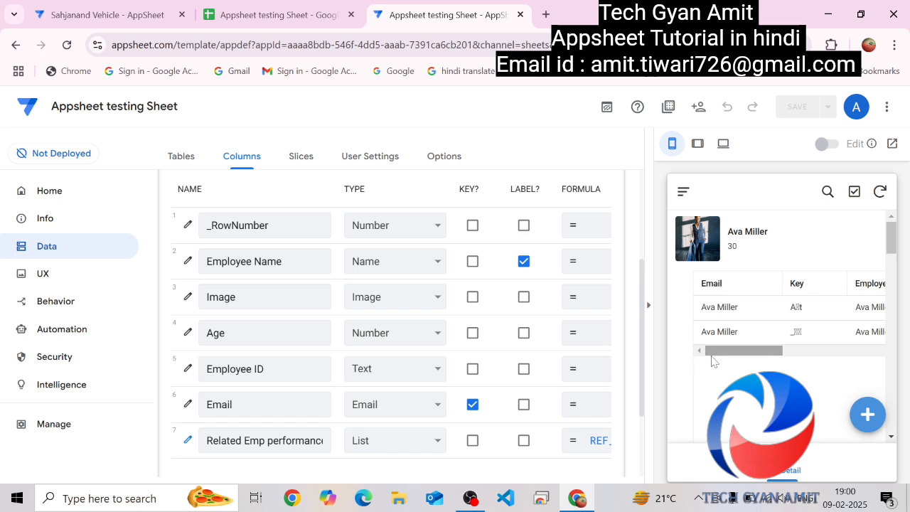
Examine the nested performance records under several employees in the app preview.
left_click_drag(719, 361, 779, 361)
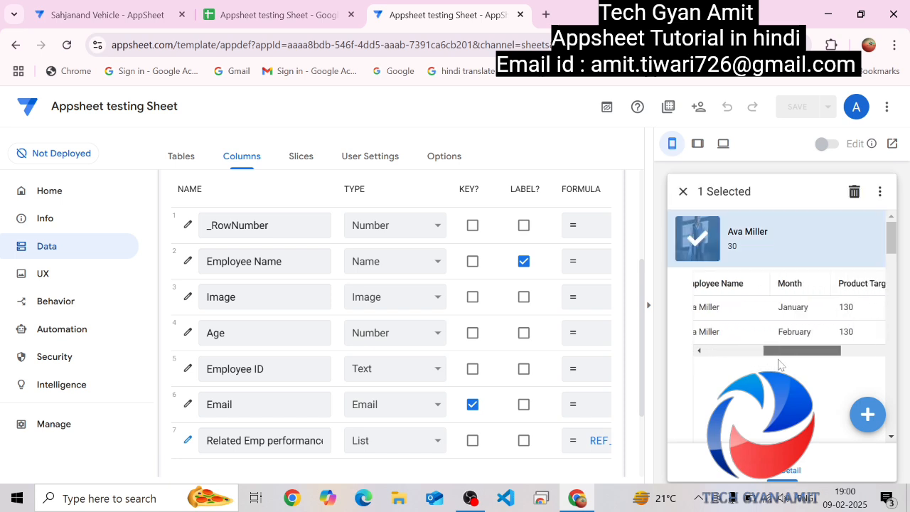
left_click(683, 191)
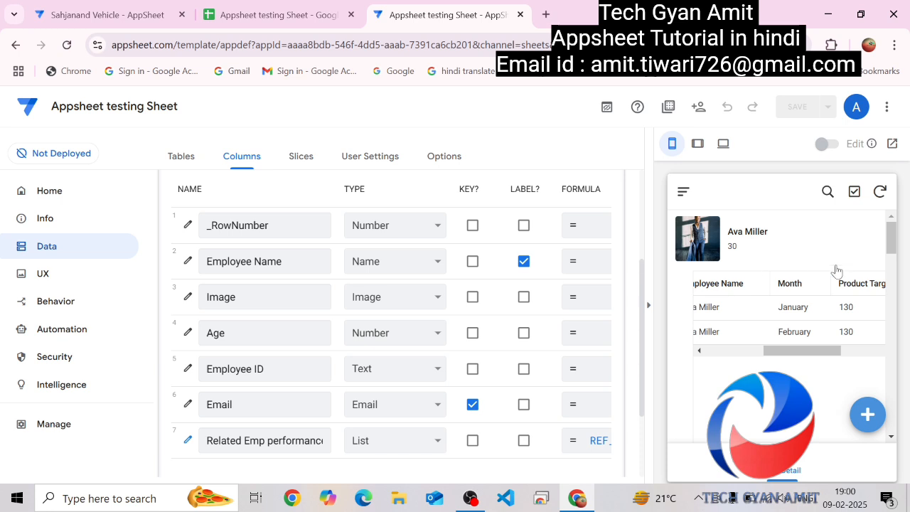
left_click_drag(895, 253, 894, 318)
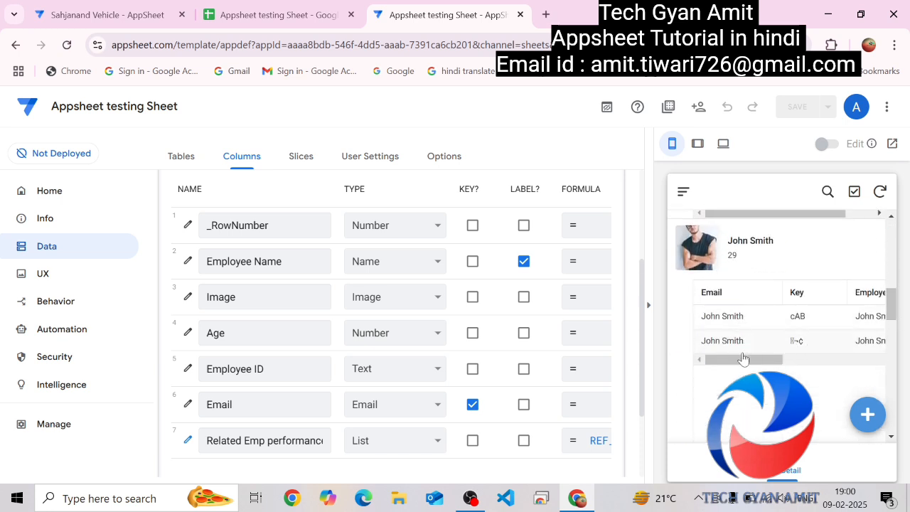
mouse_move(742, 362)
left_mouse_down()
mouse_move(853, 364)
mouse_move(731, 361)
left_mouse_up()
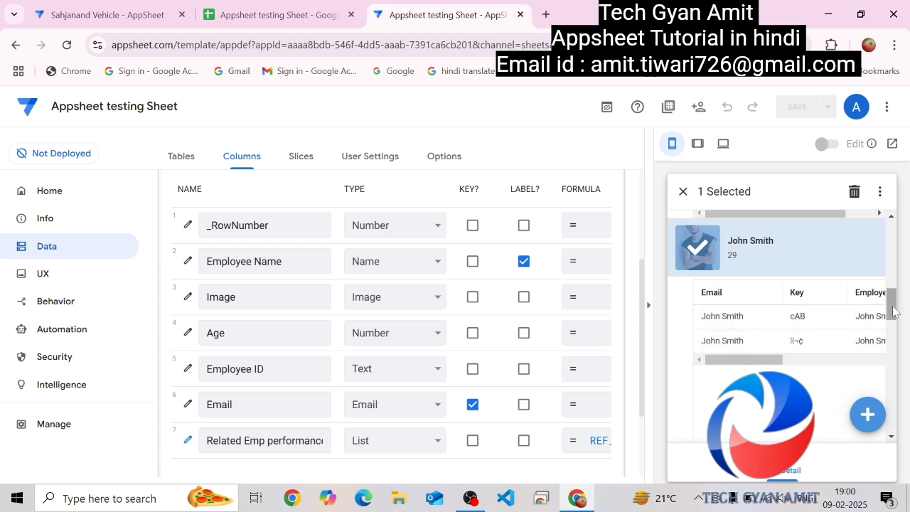
left_click_drag(894, 310, 894, 242)
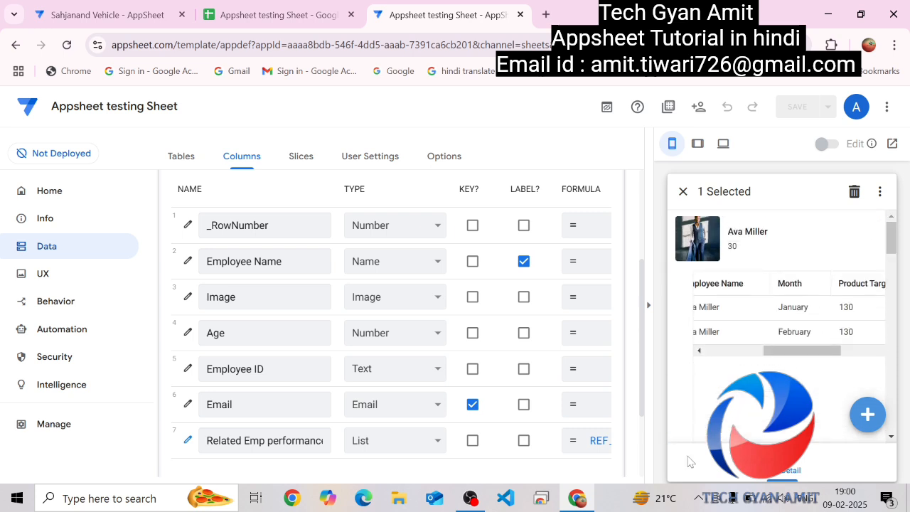
left_click_drag(786, 352, 703, 360)
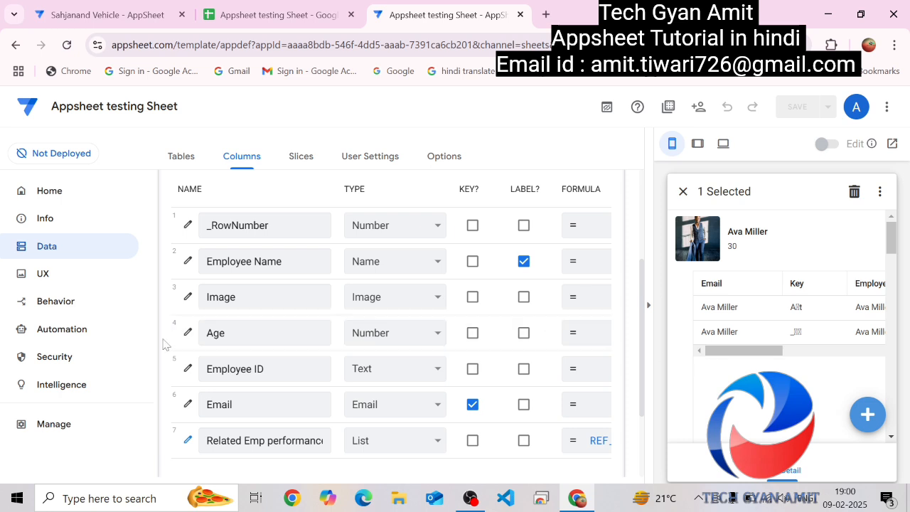
Open the Emp Detail deck view's settings and review the column choices for its primary and secondary headers.
left_click(27, 283)
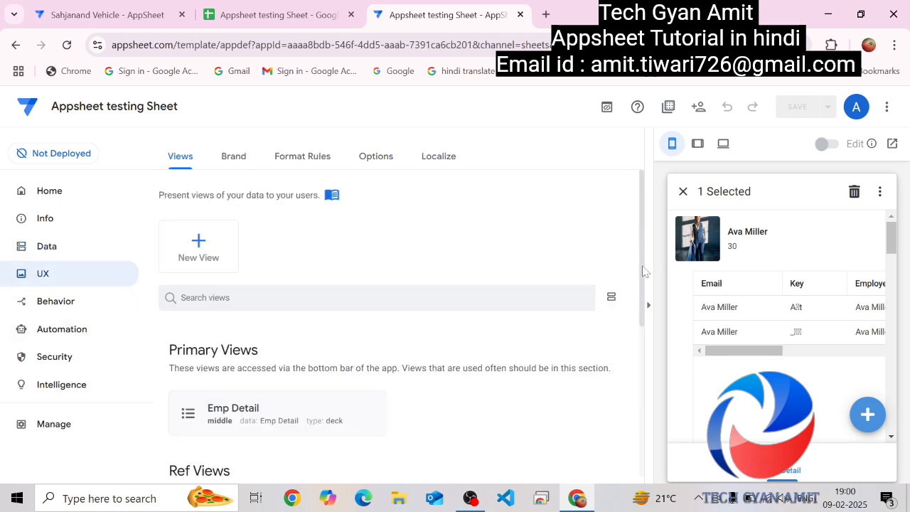
scroll(426, 299, "down", 2)
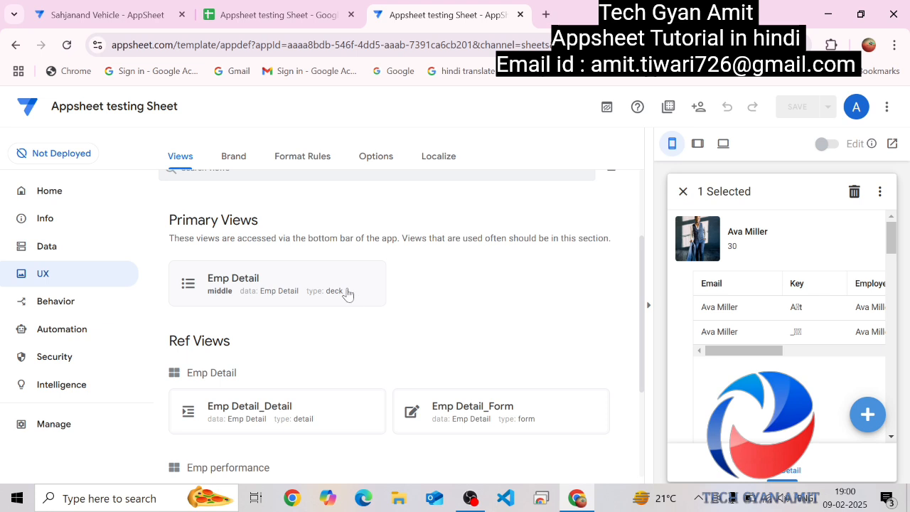
left_click(347, 293)
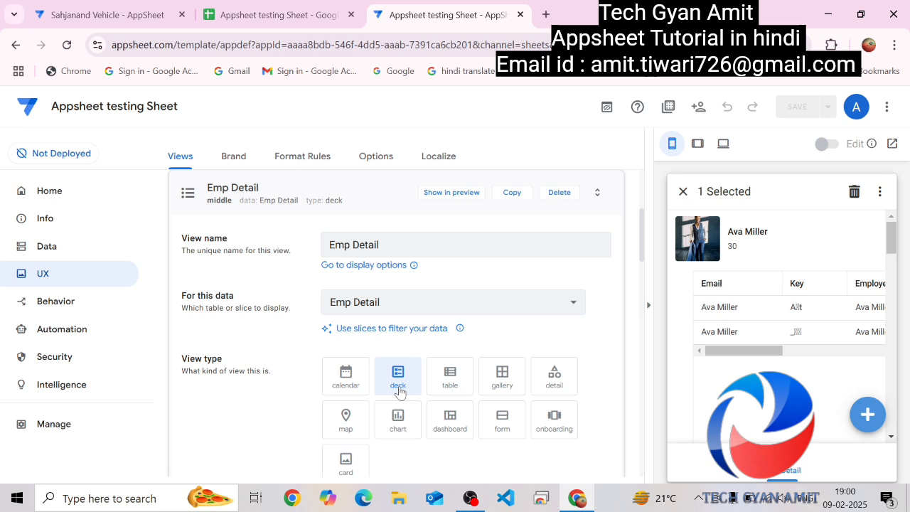
left_click(683, 192)
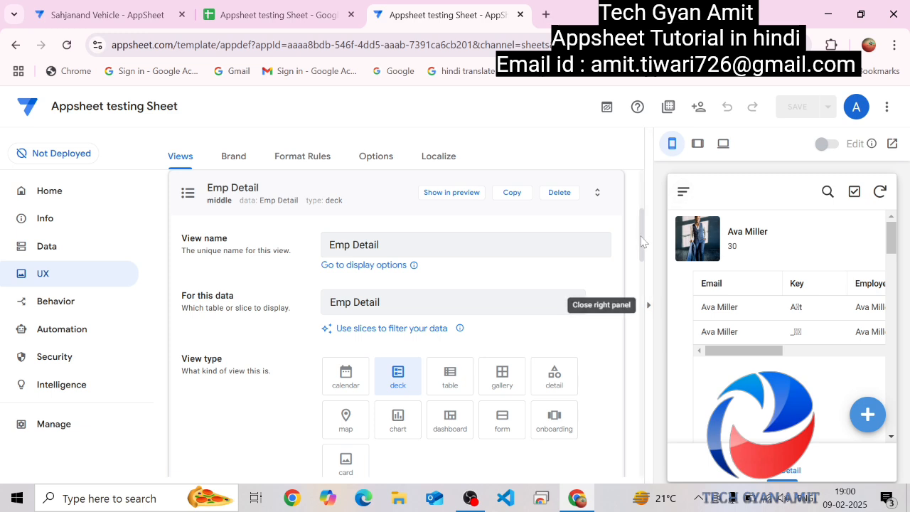
left_click_drag(643, 239, 637, 332)
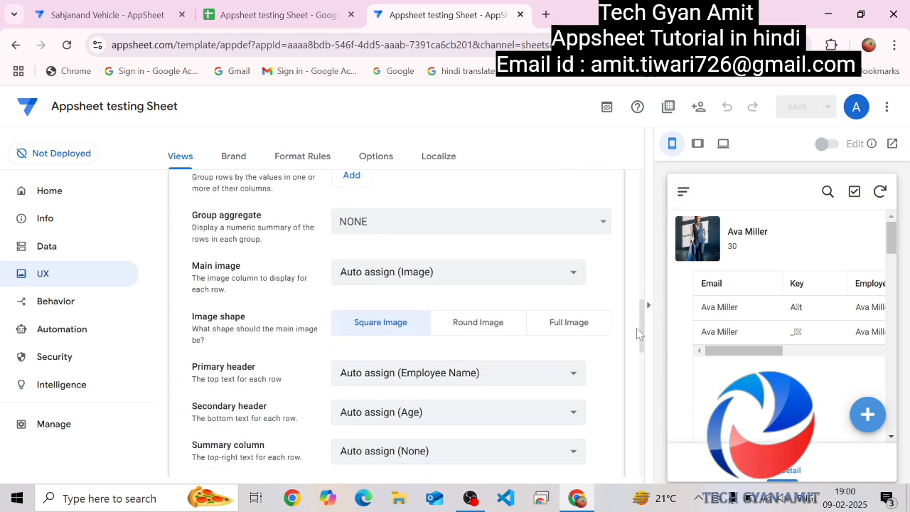
left_click(406, 376)
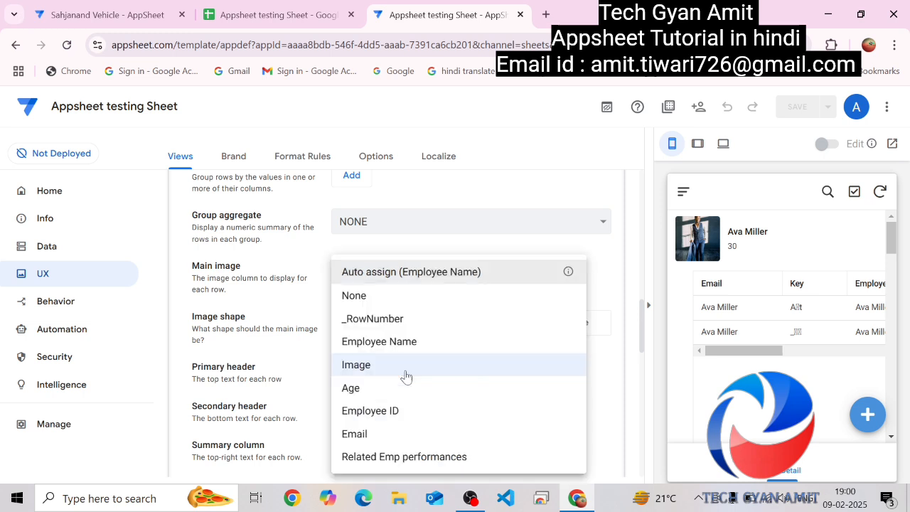
left_click(308, 366)
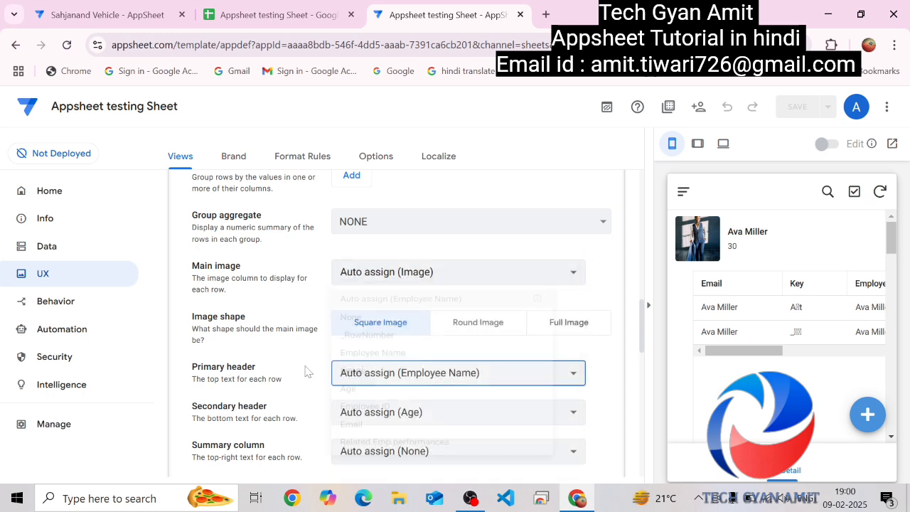
left_click(397, 422)
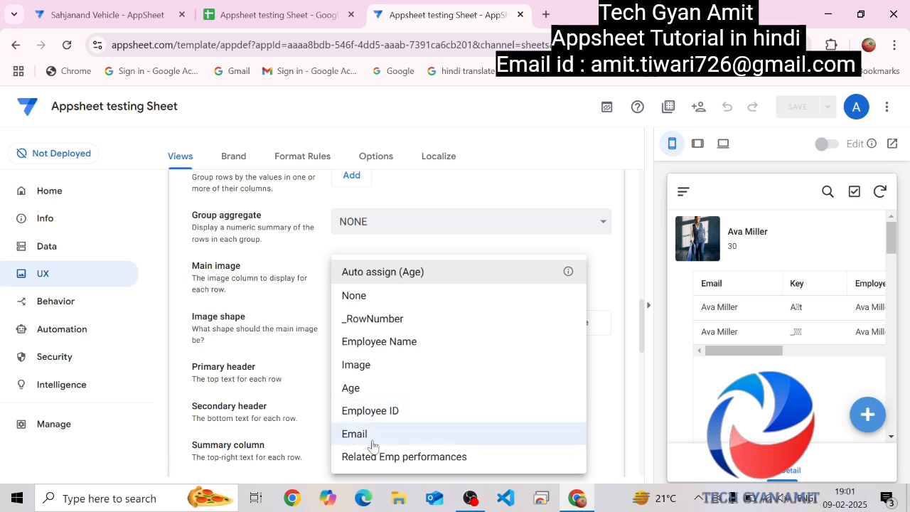
left_click(312, 424)
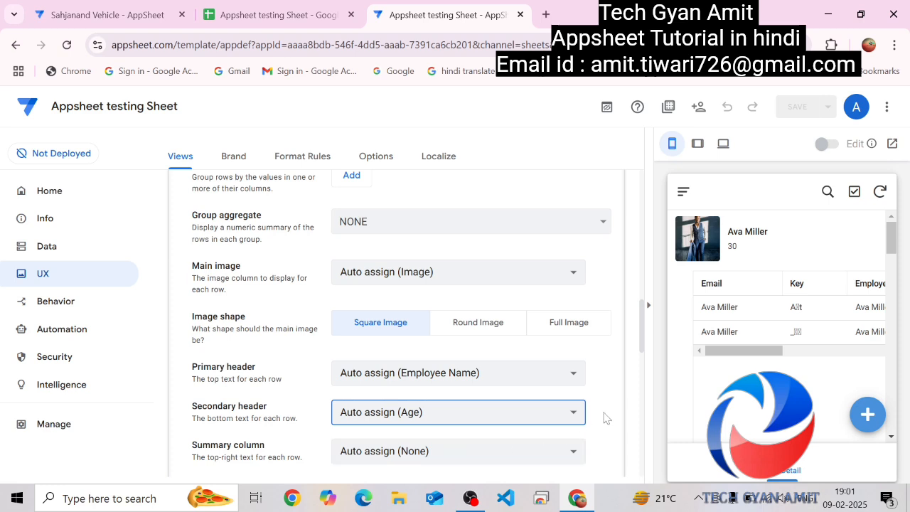
left_click(639, 341)
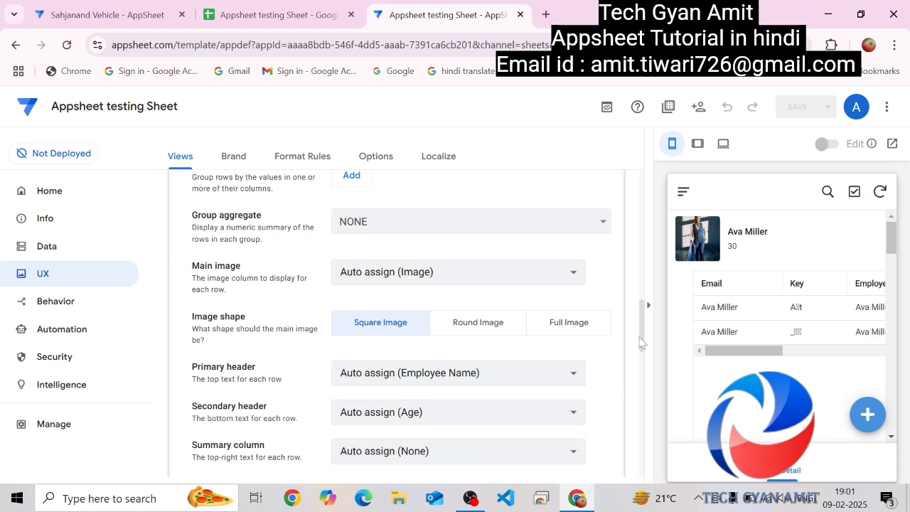
Set the Emp Detail deck view's summary column to Email and its image shape to Round Image.
scroll(642, 342, "down", 2)
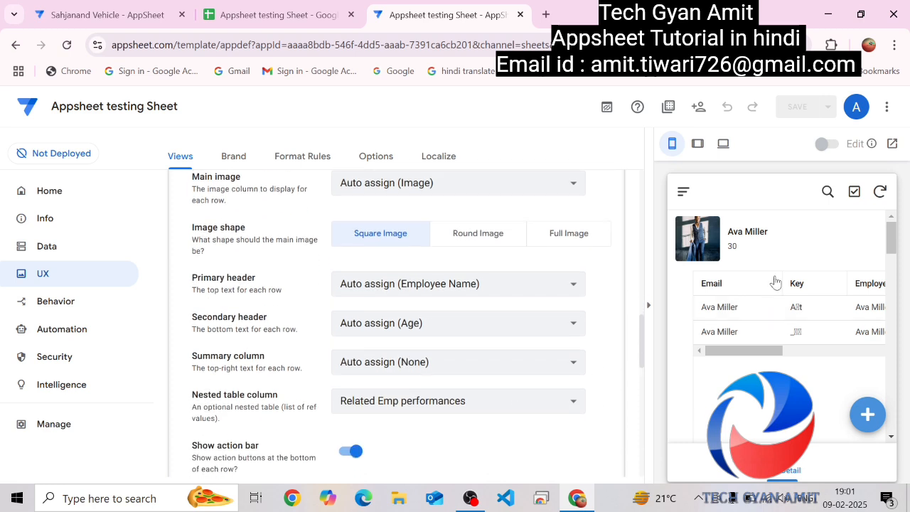
left_click(458, 367)
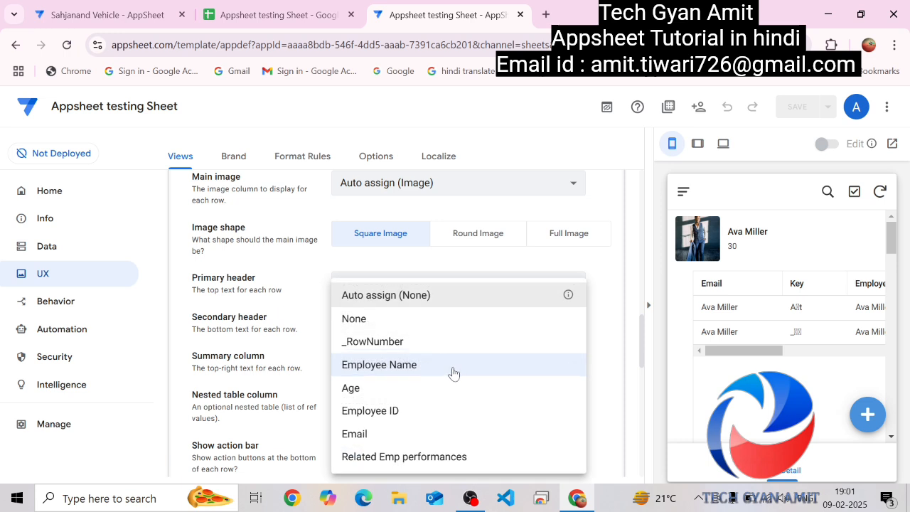
left_click(375, 434)
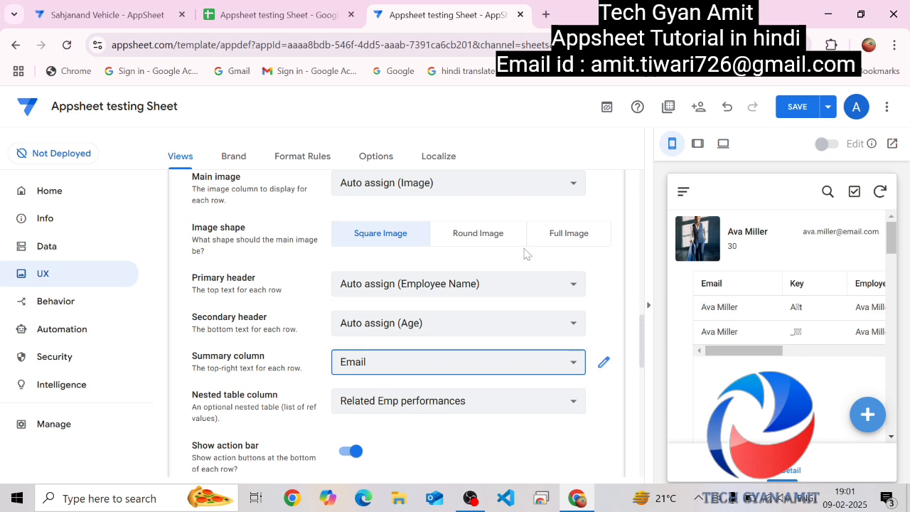
left_click(462, 240)
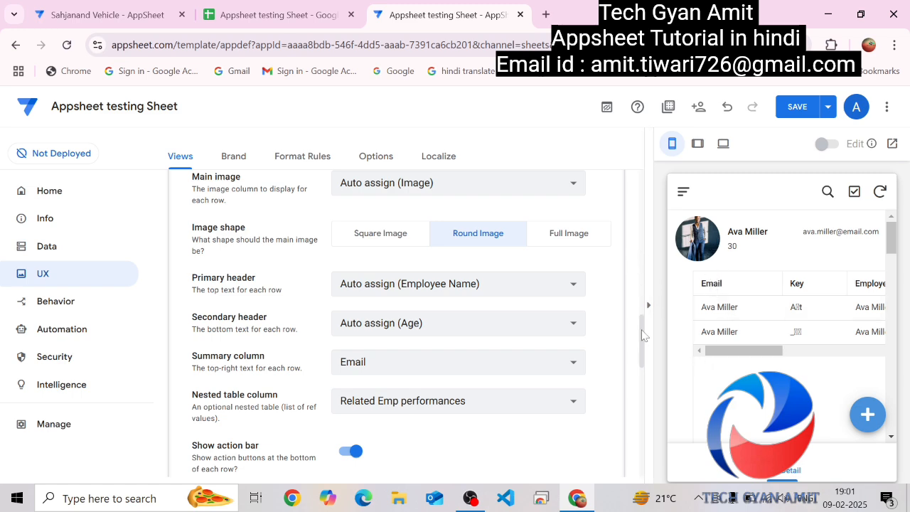
left_click_drag(642, 335, 640, 226)
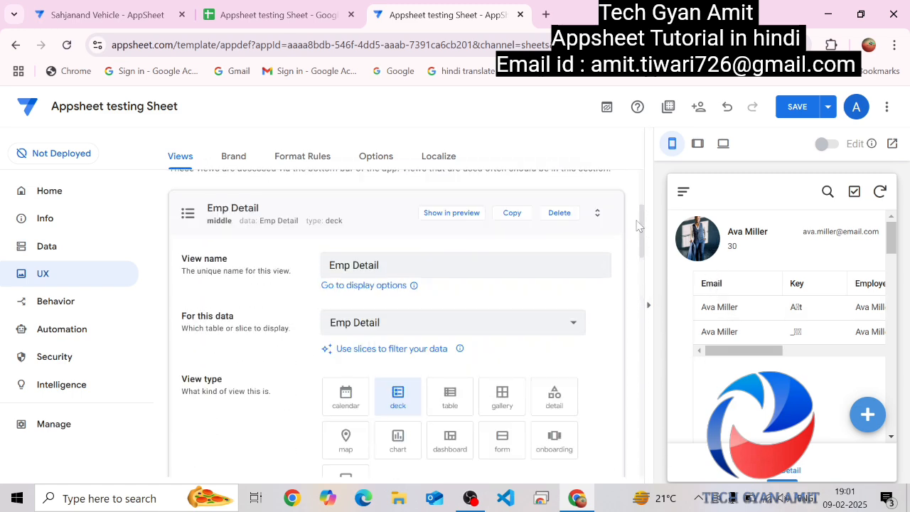
left_click(360, 217)
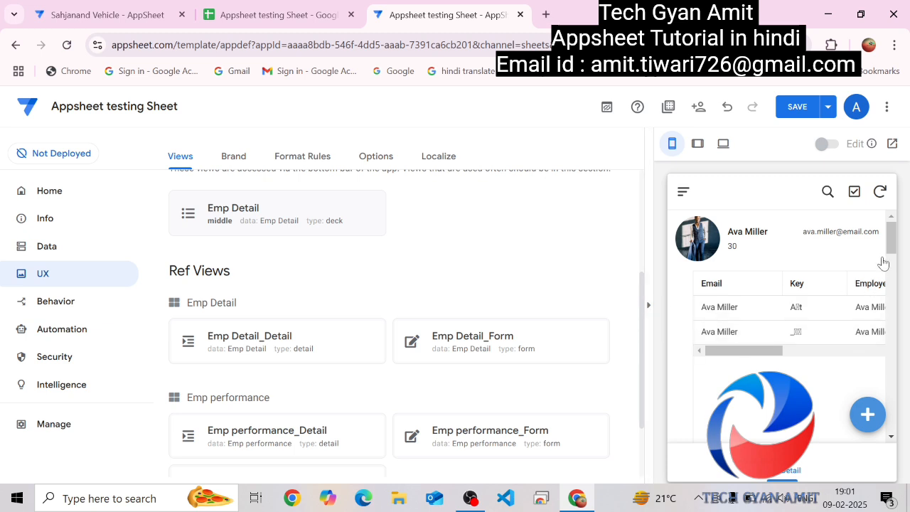
Check the updated employee cards and nested tables in the preview, and look over the Emp performance ref views.
left_click_drag(899, 241, 897, 257)
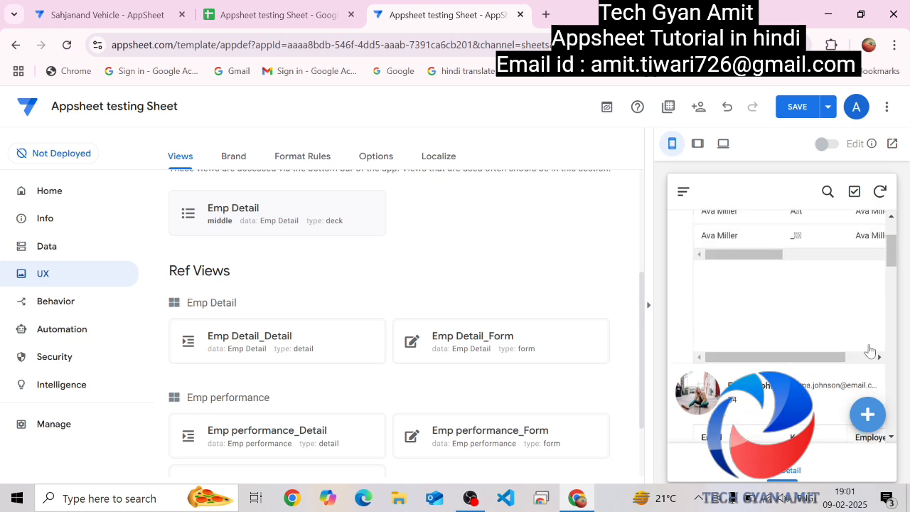
left_click_drag(892, 266, 891, 288)
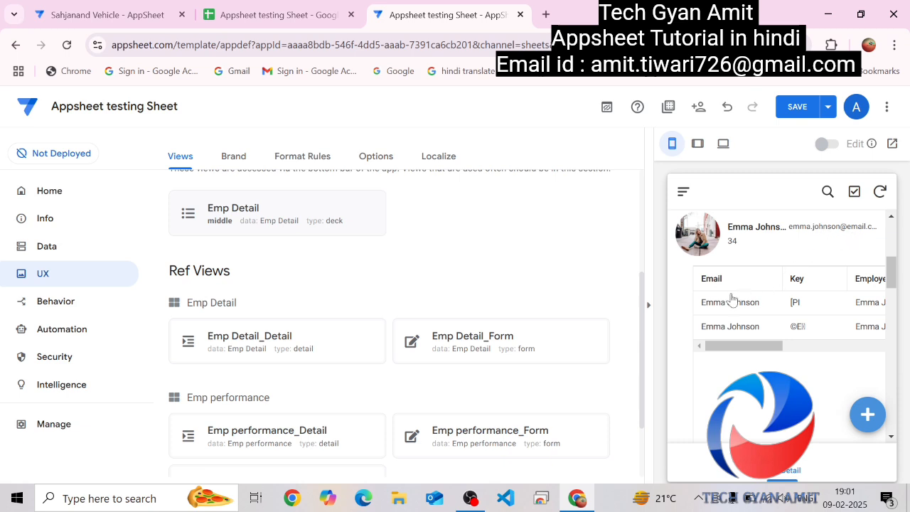
left_click_drag(891, 270, 902, 300)
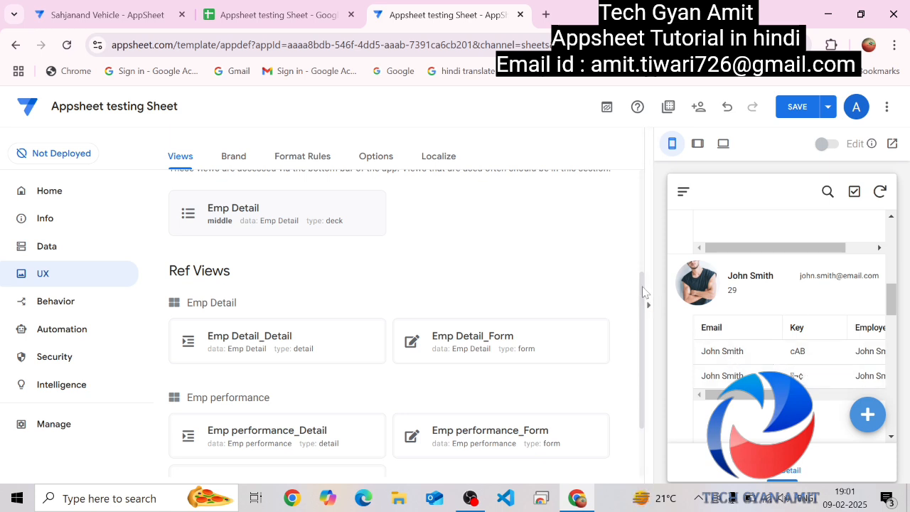
scroll(641, 313, "down", 2)
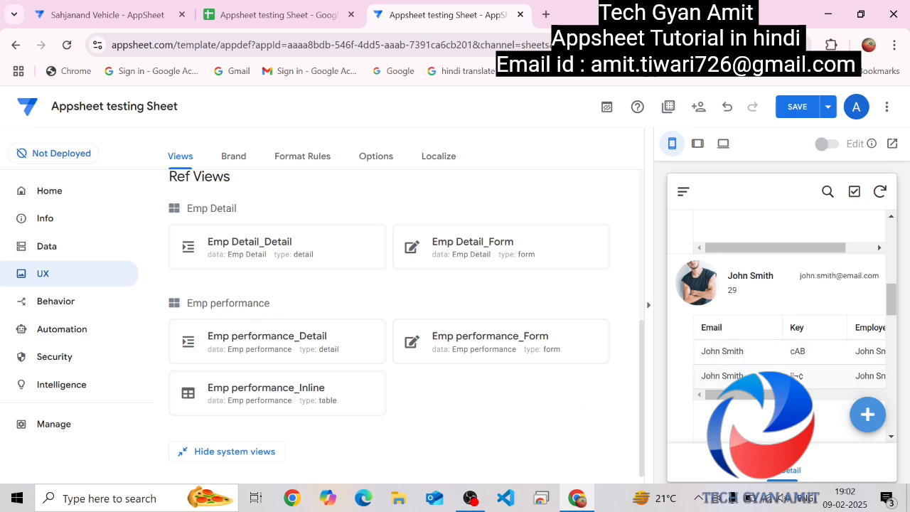
Change the Emp performance_Inline view's type to card with the list layout, and check it in the Emp Detail preview.
left_click(318, 392)
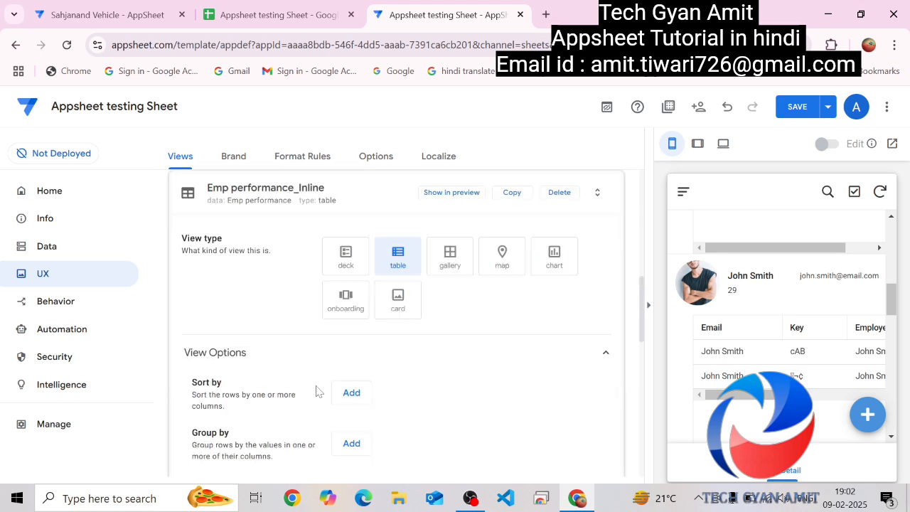
left_click(398, 302)
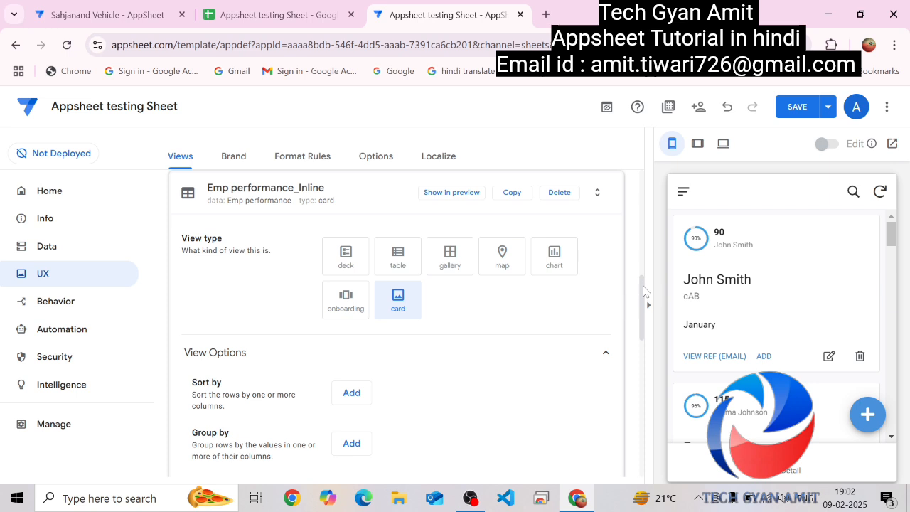
left_click_drag(644, 291, 638, 364)
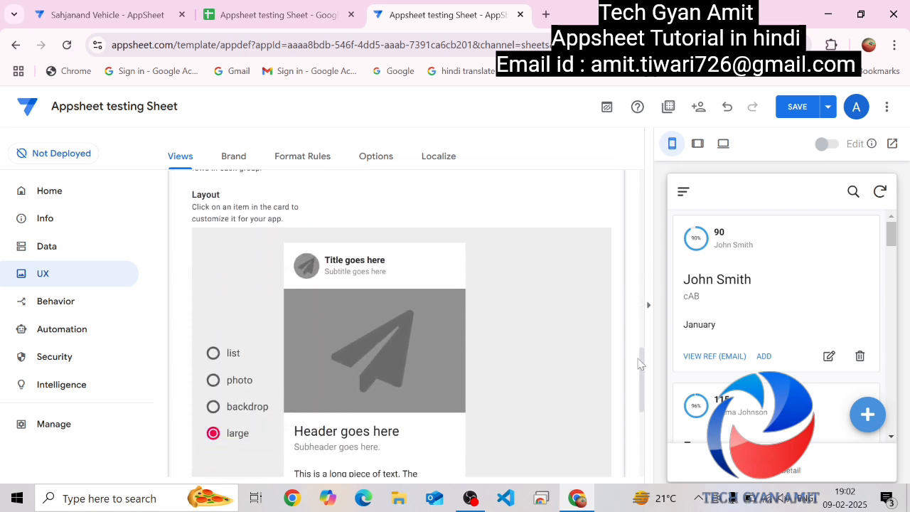
left_click(213, 354)
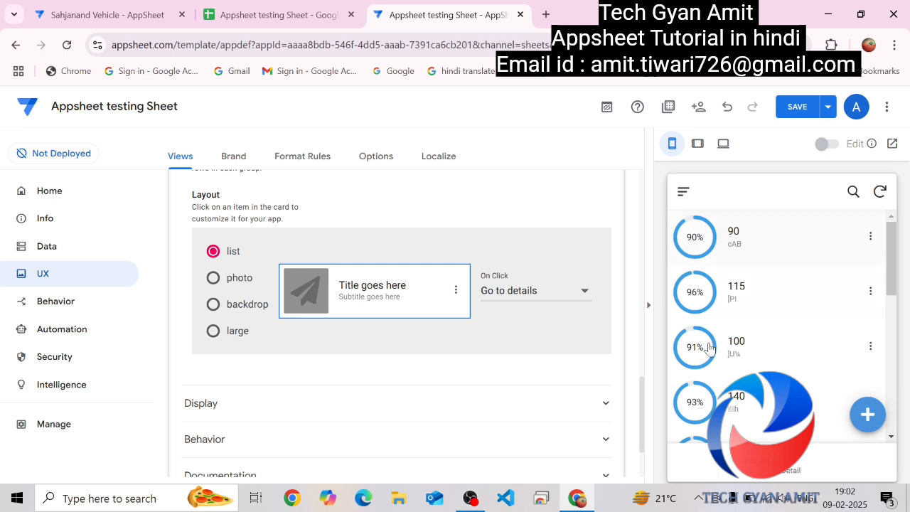
left_click(789, 471)
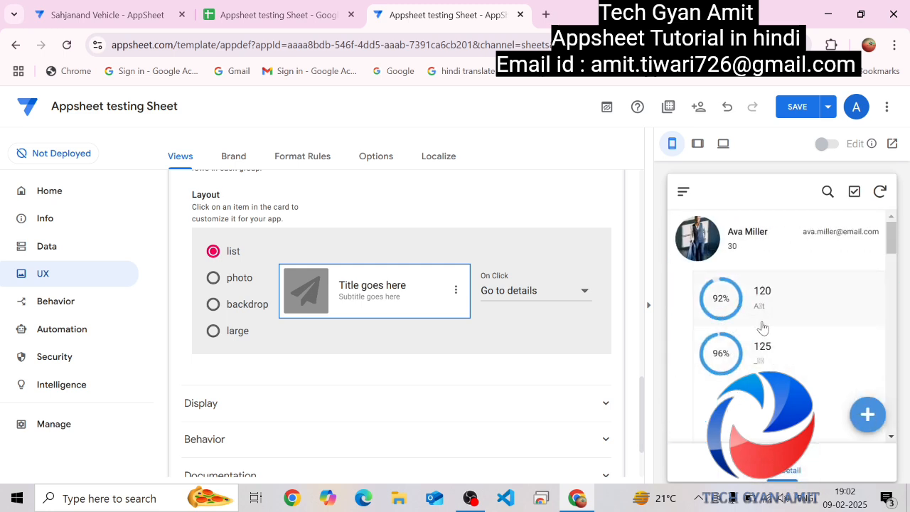
Set the Emp performance_Inline card's title column to Month and its subtitle column to Product Target.
left_click(390, 290)
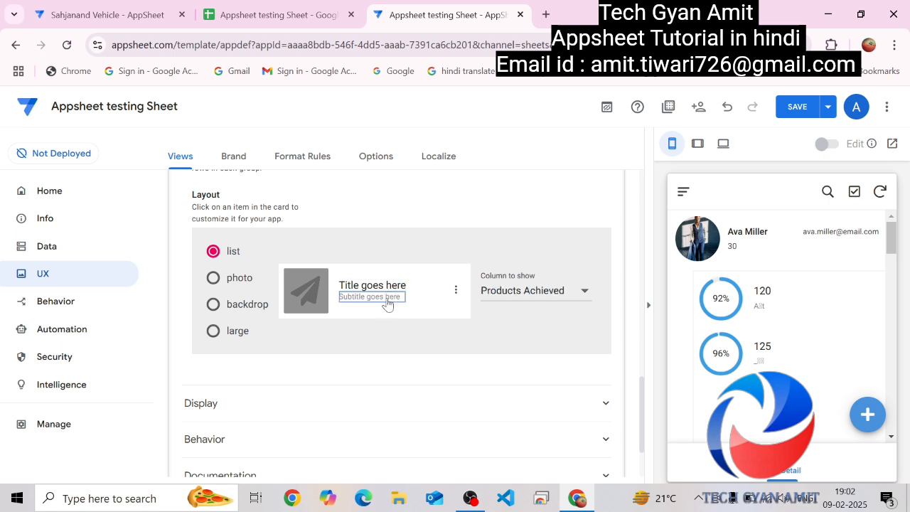
left_click(494, 300)
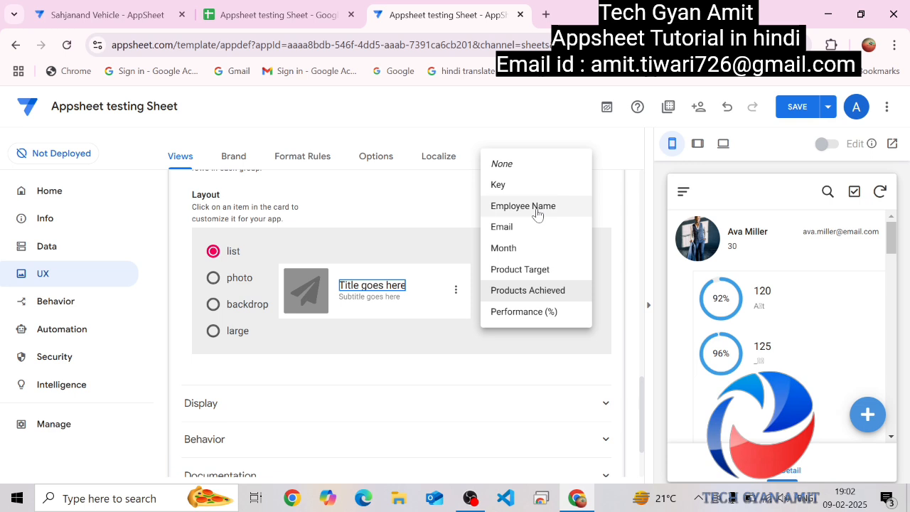
left_click(512, 249)
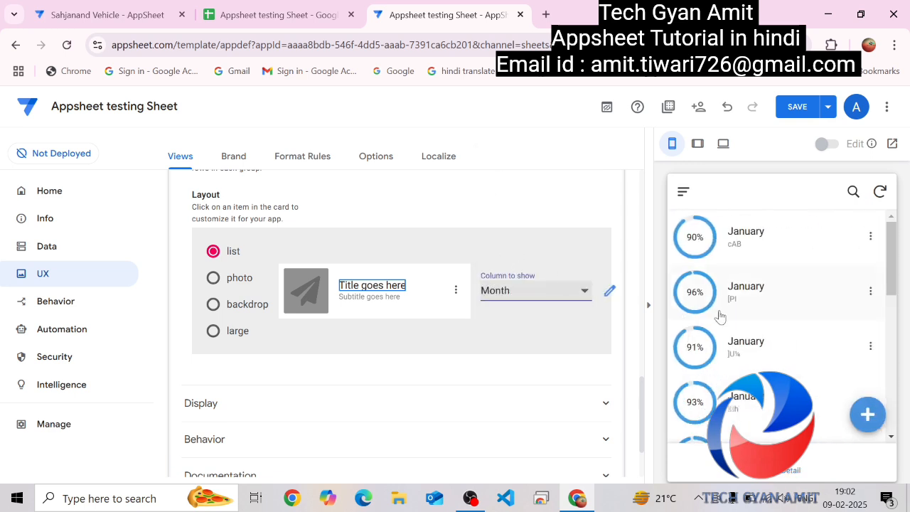
left_click(372, 297)
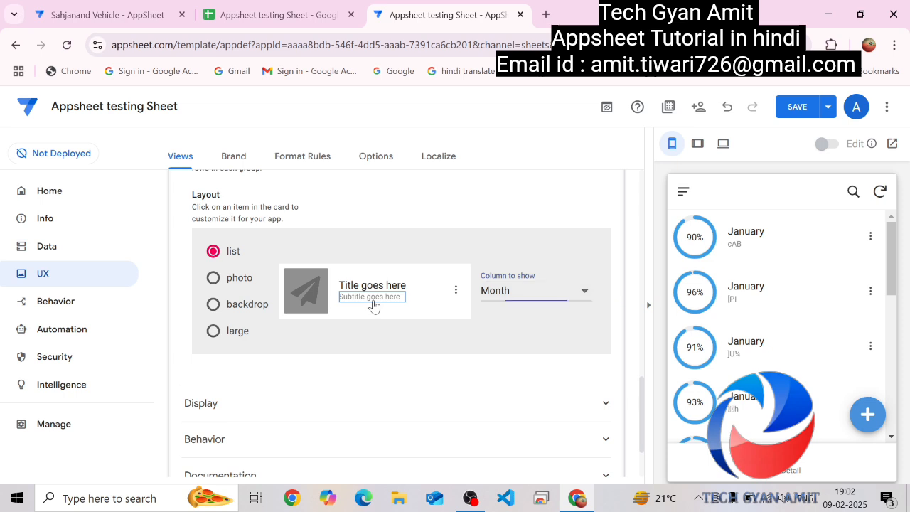
left_click(498, 292)
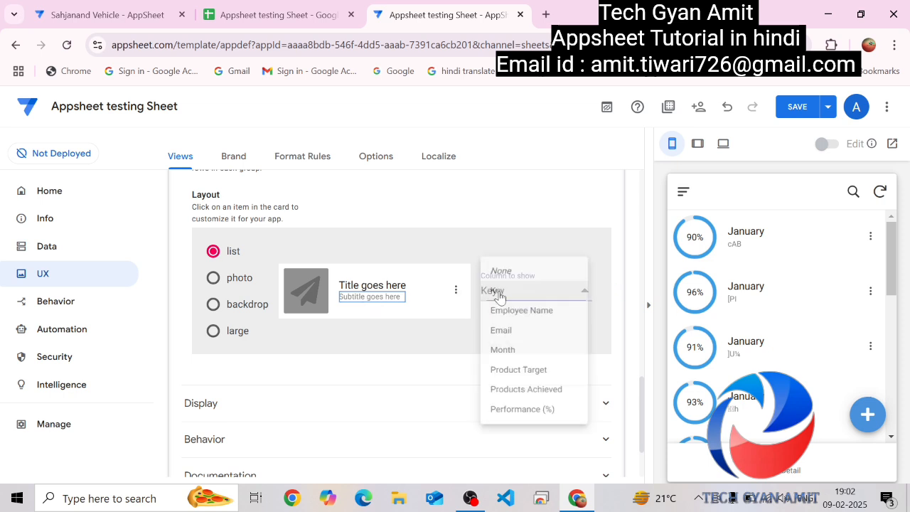
left_click(535, 375)
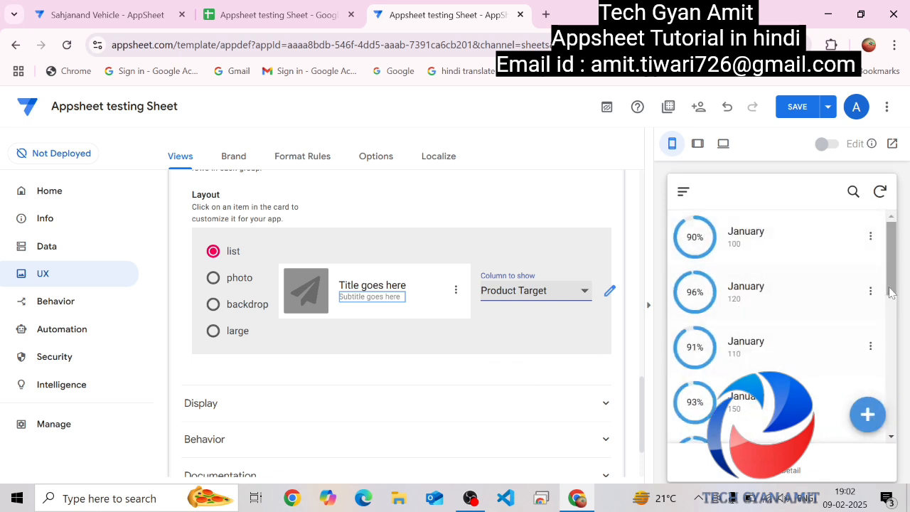
Check the performance cards in the preview, both alone and nested under the employees, and save the app.
left_click_drag(890, 288, 894, 404)
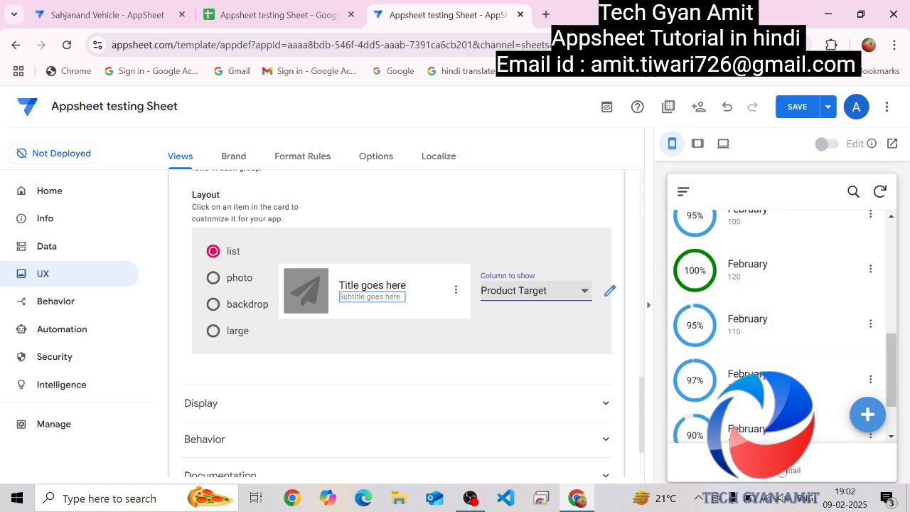
left_click(783, 471)
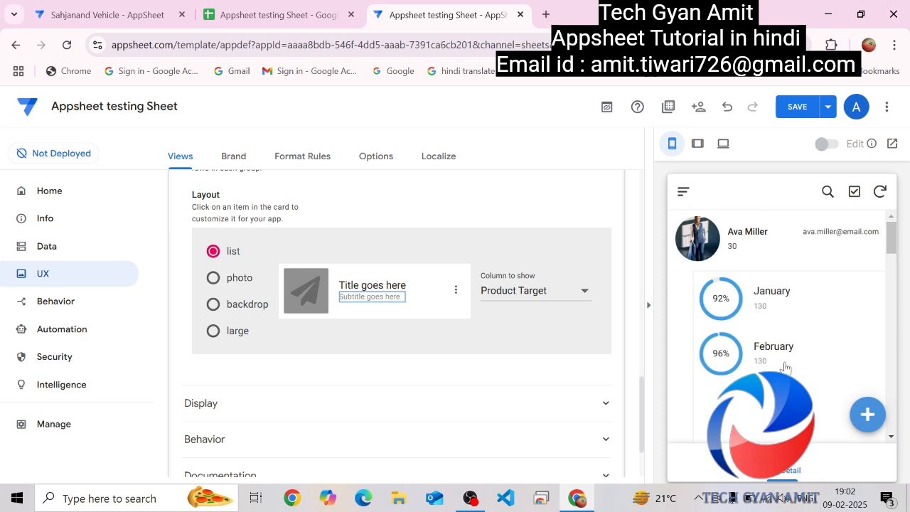
left_click(802, 112)
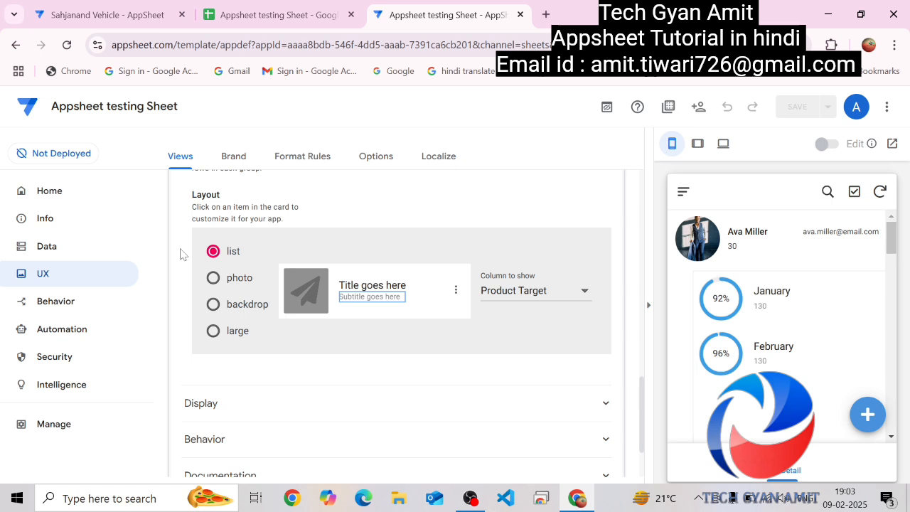
Make the Emp Detail table read-only, save the app, and collapse the table's settings.
left_click(46, 249)
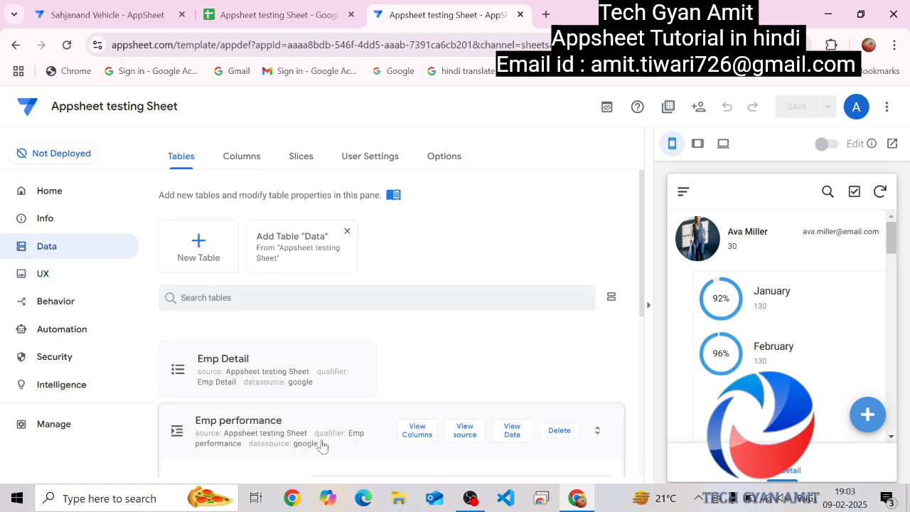
left_click(297, 375)
left_click(547, 300)
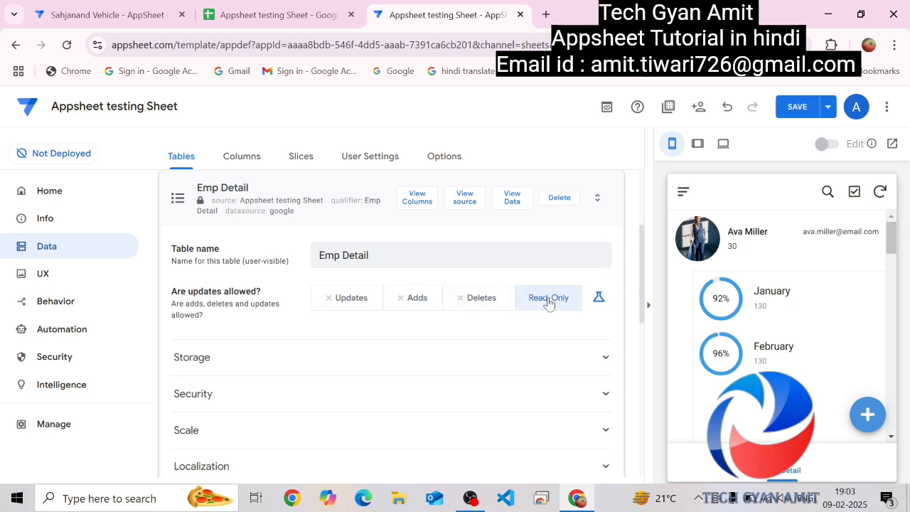
left_click(798, 107)
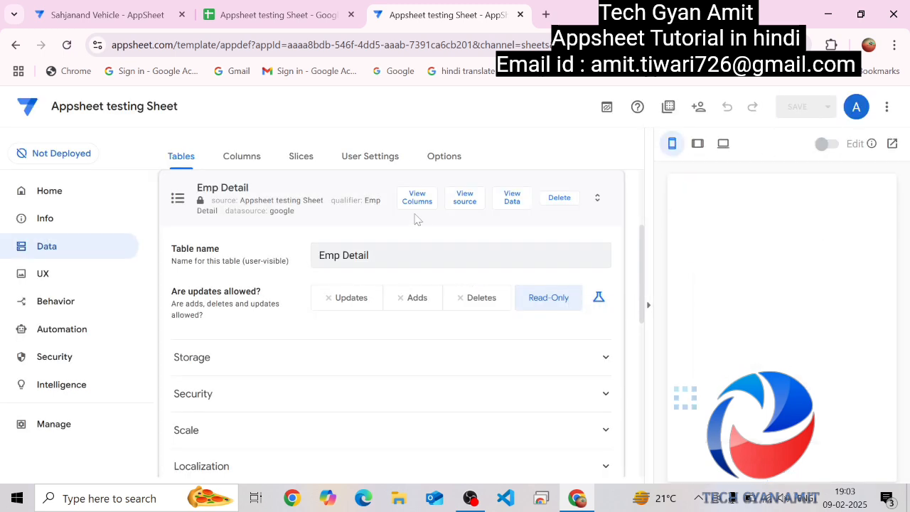
left_click(315, 208)
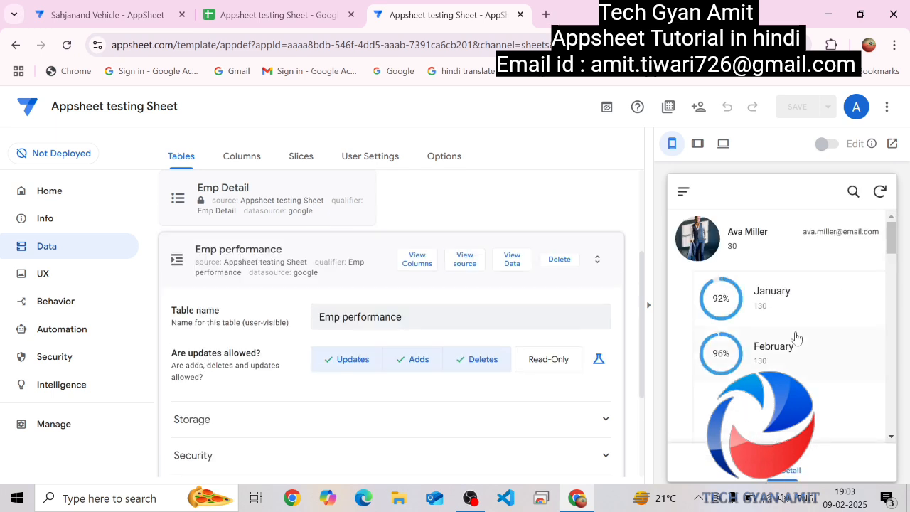
Look through the whole employee list with its nested monthly performance cards in the preview, and collapse the Emp performance table's settings.
mouse_move(890, 242)
left_mouse_down()
mouse_move(889, 268)
mouse_move(885, 245)
left_mouse_up()
left_click_drag(891, 244, 893, 408)
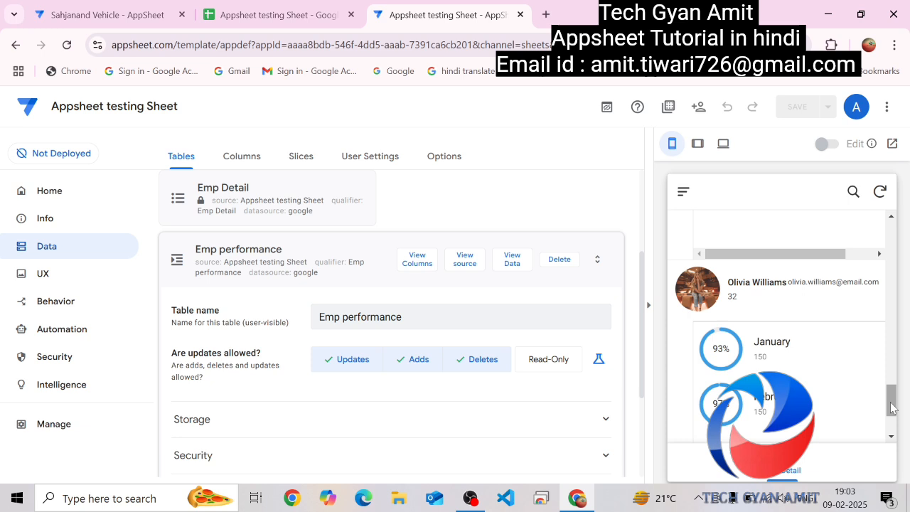
left_click_drag(893, 407, 893, 420)
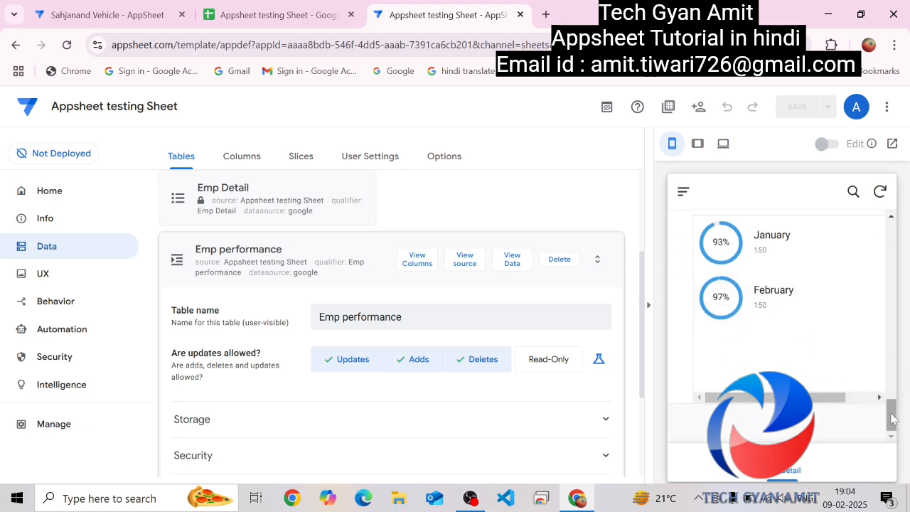
left_click_drag(895, 424, 901, 283)
left_click_drag(899, 266, 899, 234)
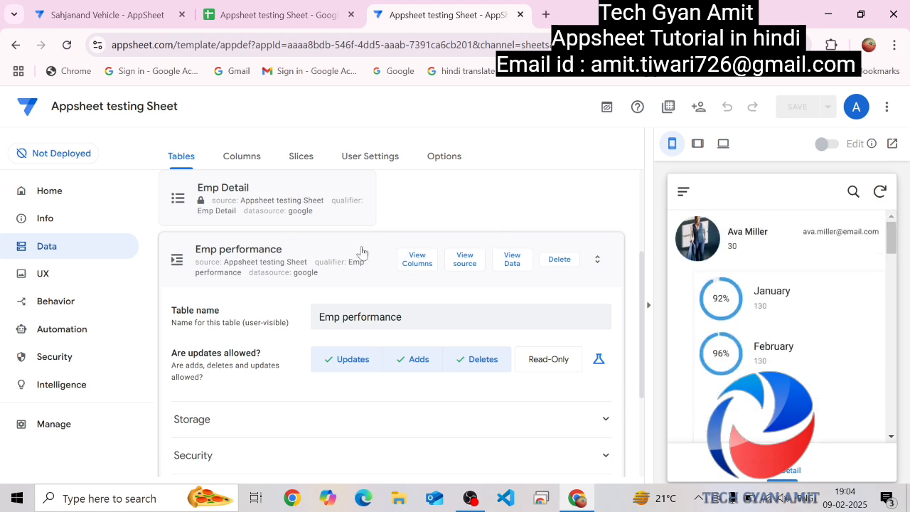
left_click(361, 252)
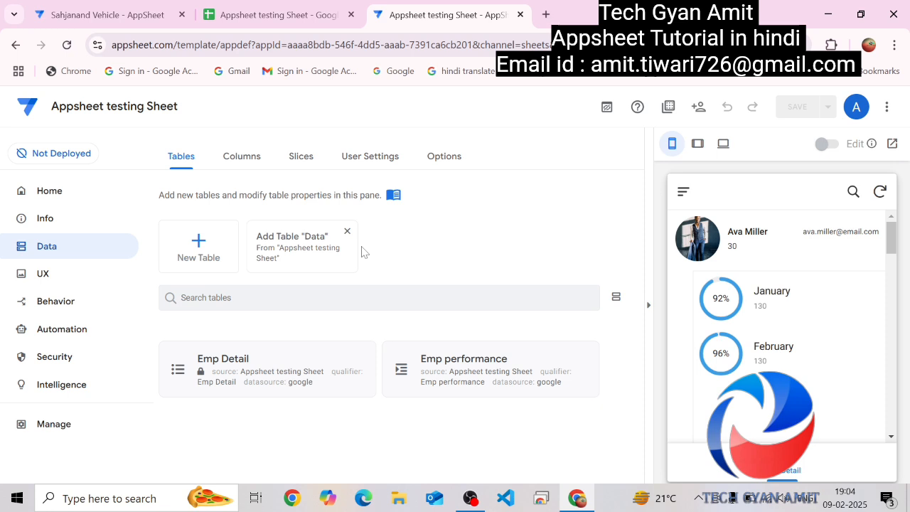